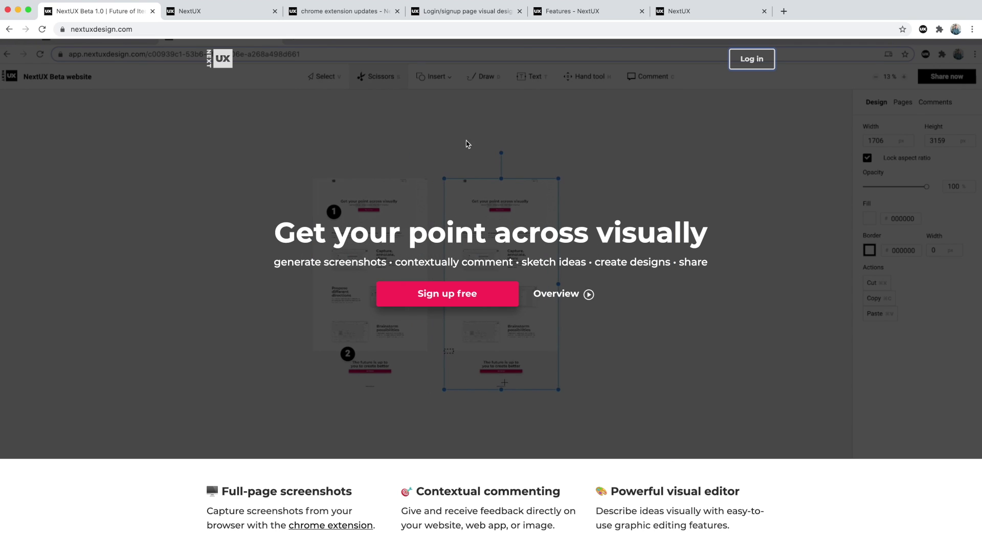
Switch to the 'chrome extension updates' canvas with the annotated login design.
left_click(339, 11)
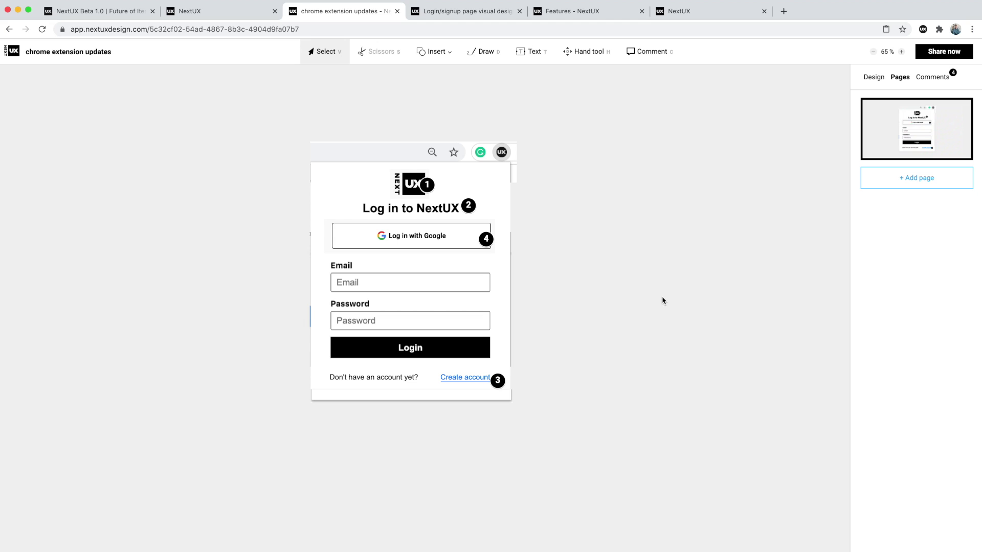
Area-screenshot the NextUX extension popup and drop it beside the login design.
left_click(924, 29)
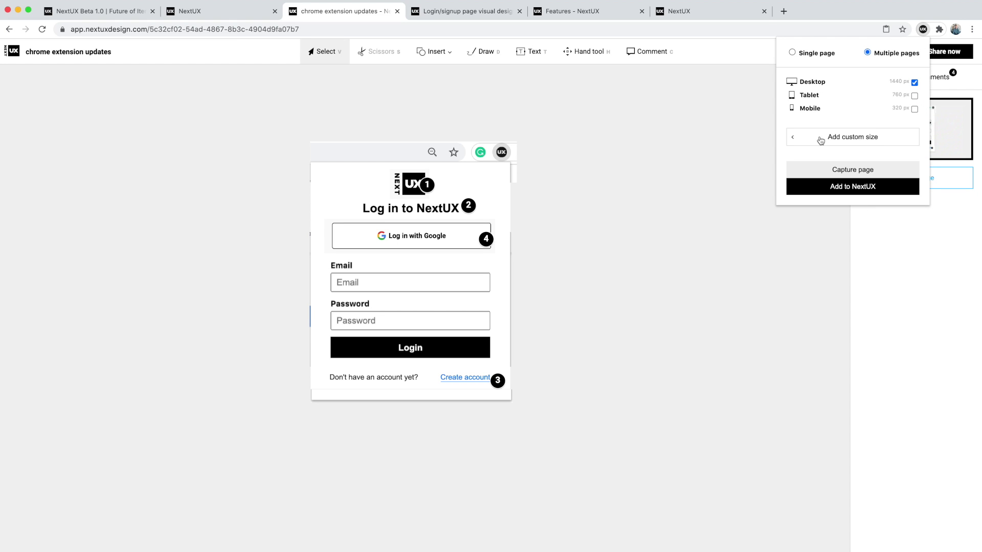
left_click(923, 29)
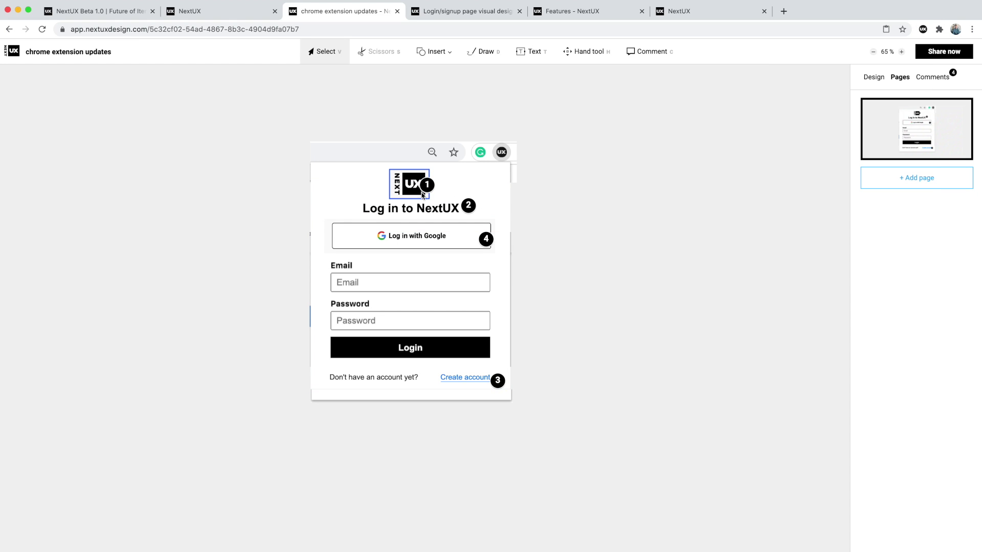
left_click(922, 30)
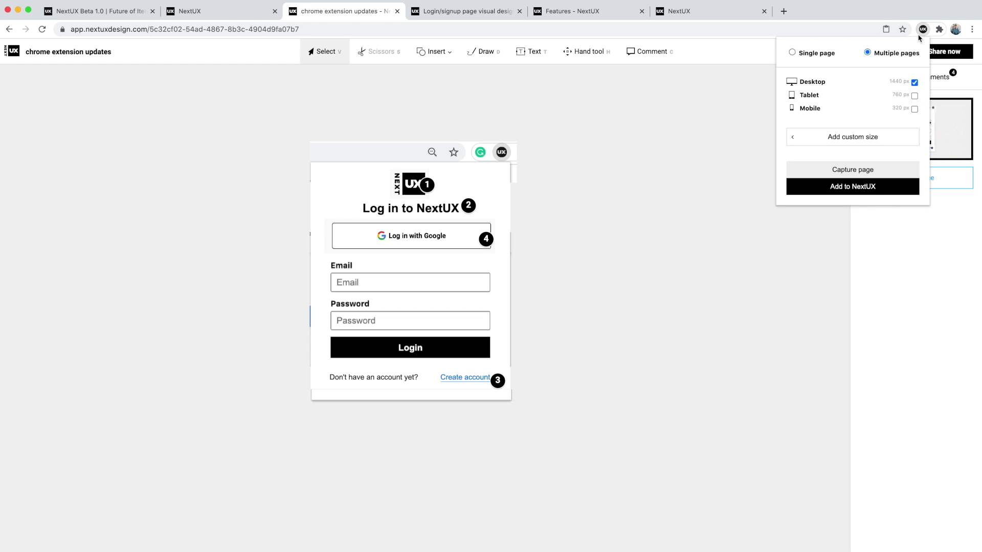
key("super+shift+4")
left_click_drag(937, 27, 743, 230)
left_click_drag(775, 537, 635, 227)
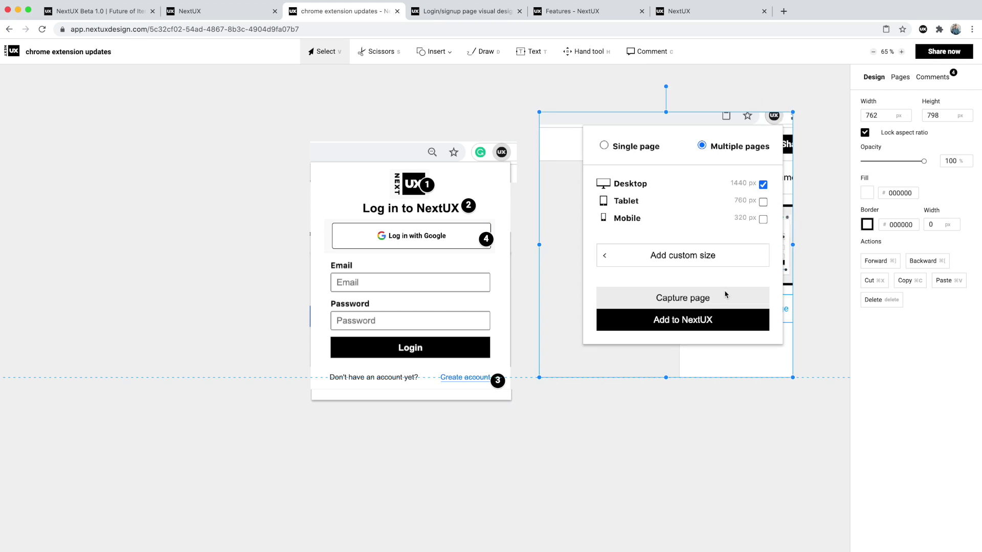
Check the 'Log in to NextUX' heading and Google button, then open comment 1 on the logo link.
double_click(401, 207)
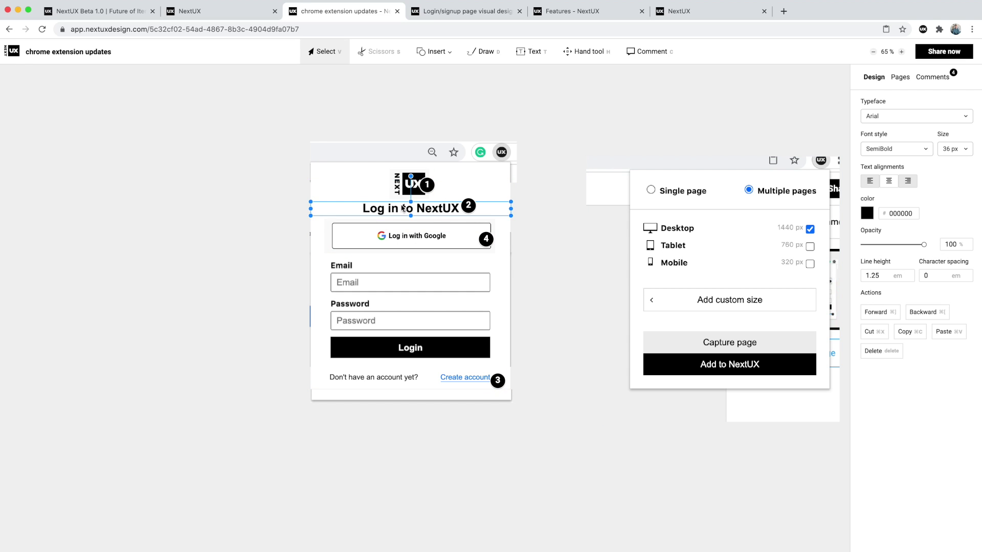
left_click(225, 215)
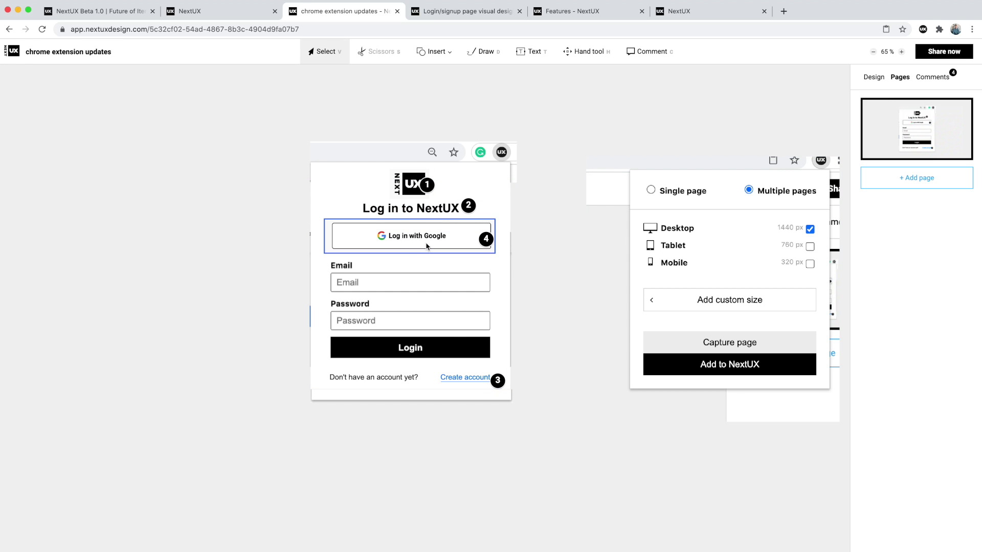
left_click(432, 244)
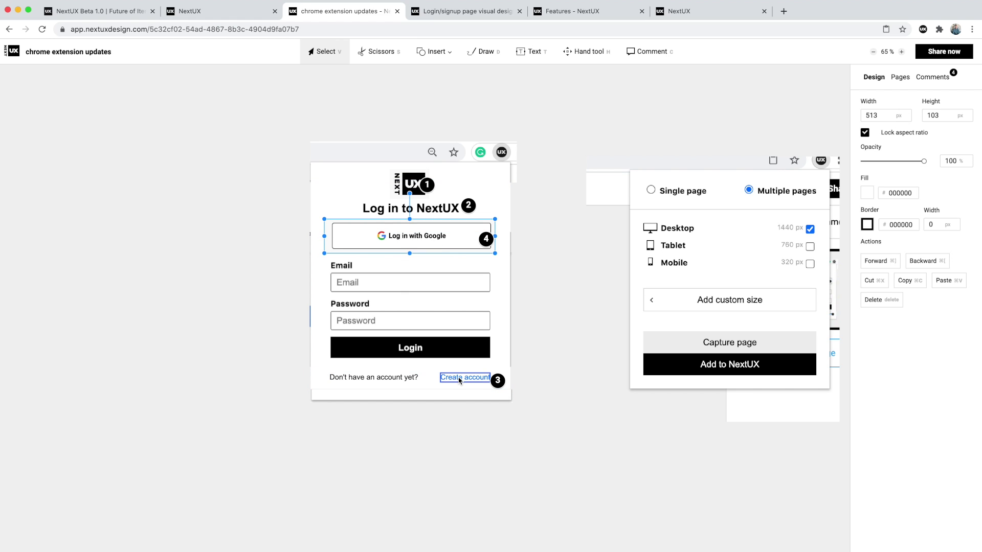
left_click(428, 190)
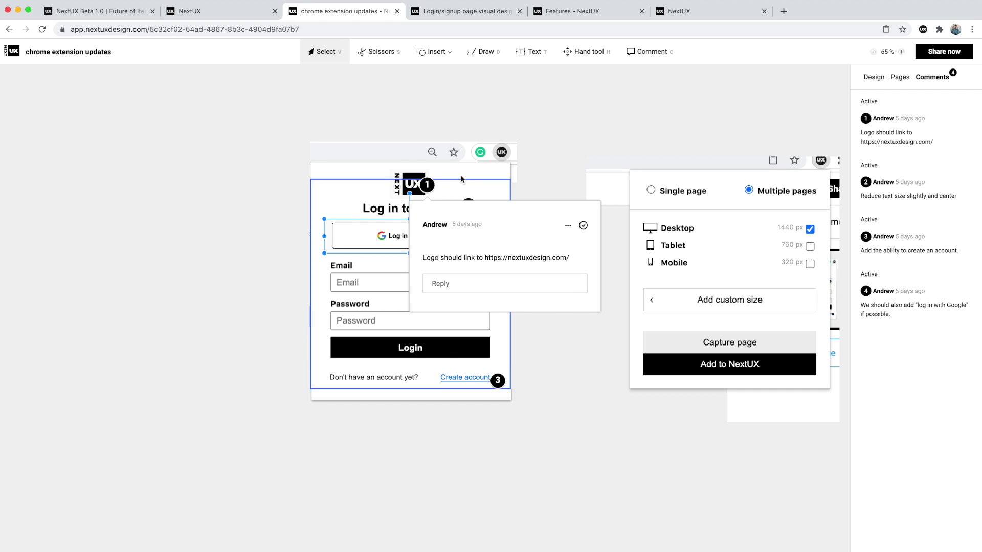
Close comment 1, copy the public share link, and select the popup screenshot.
left_click(557, 246)
left_click(931, 52)
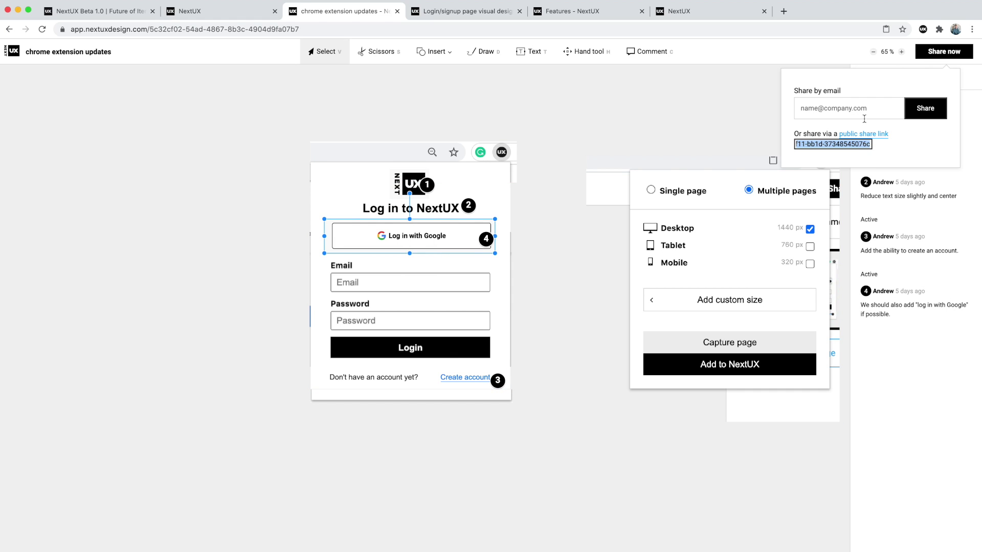
left_click(879, 136)
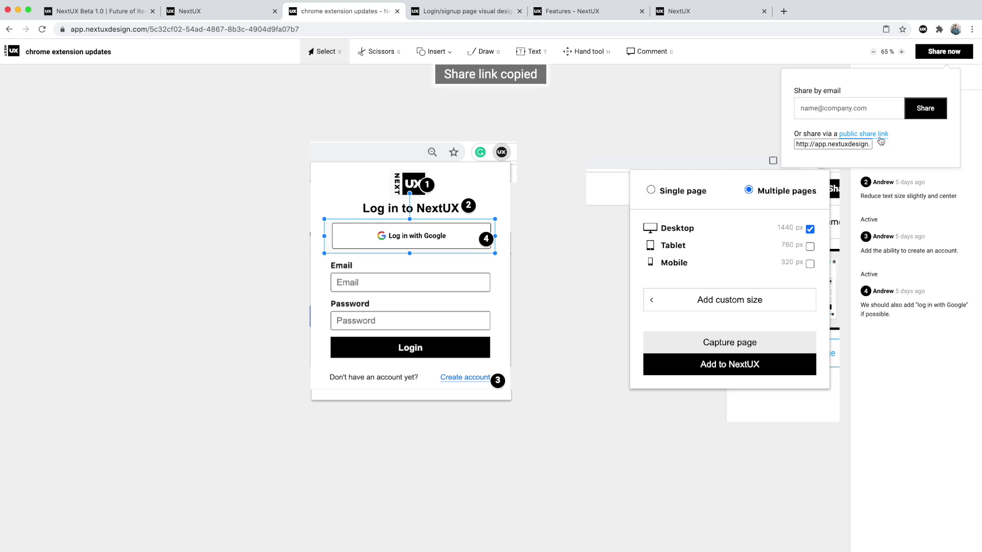
left_click(951, 53)
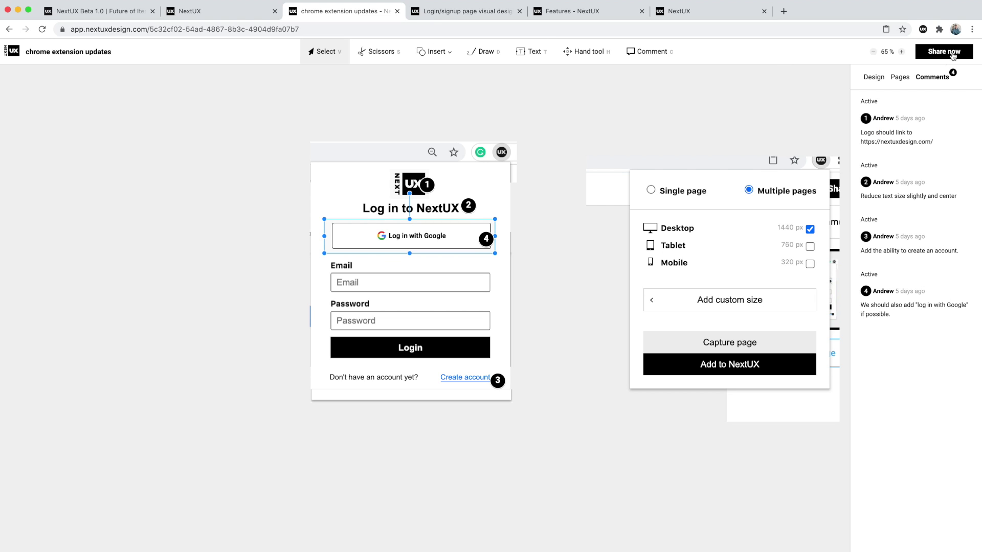
left_click(746, 242)
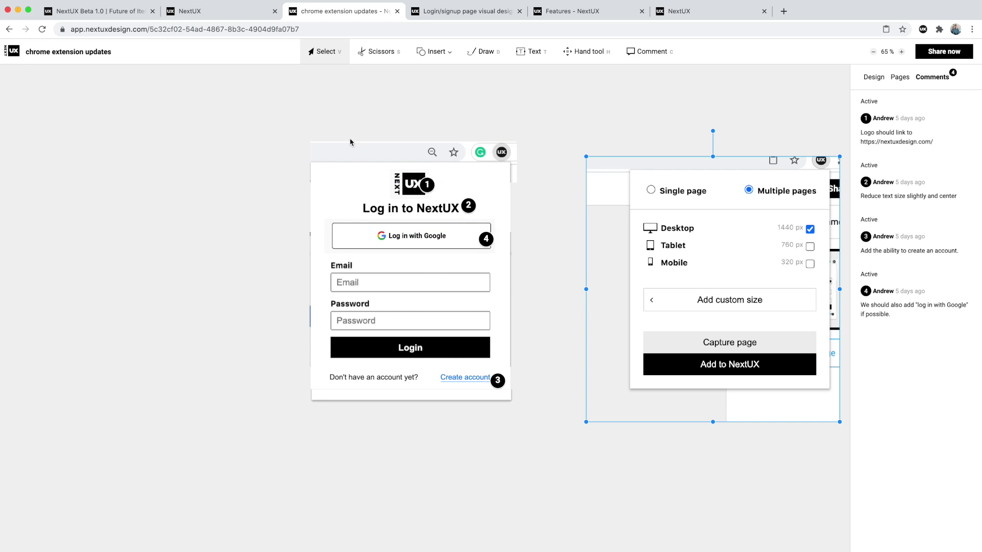
Nudge the popup screenshot up, then Scissors-cut off its top page-type and device options.
left_click_drag(786, 249, 773, 217)
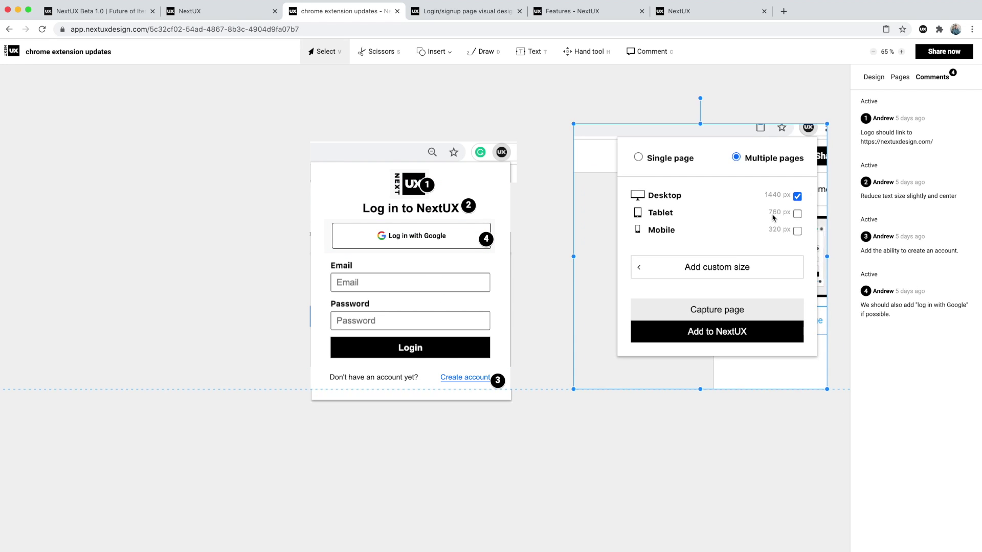
left_click(380, 51)
left_click_drag(551, 109, 832, 246)
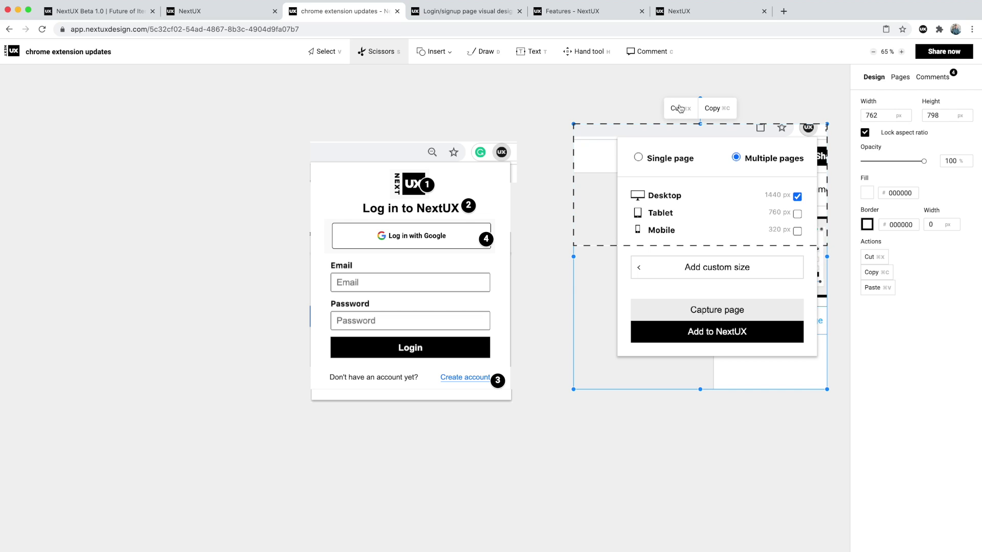
left_click(680, 108)
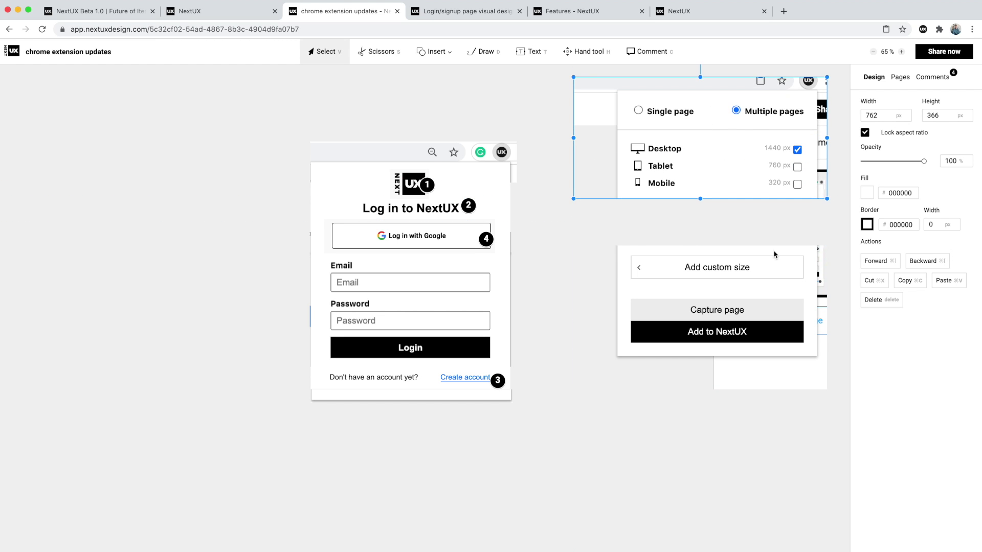
scroll(661, 271, "right", 2)
scroll(661, 271, "up", 1)
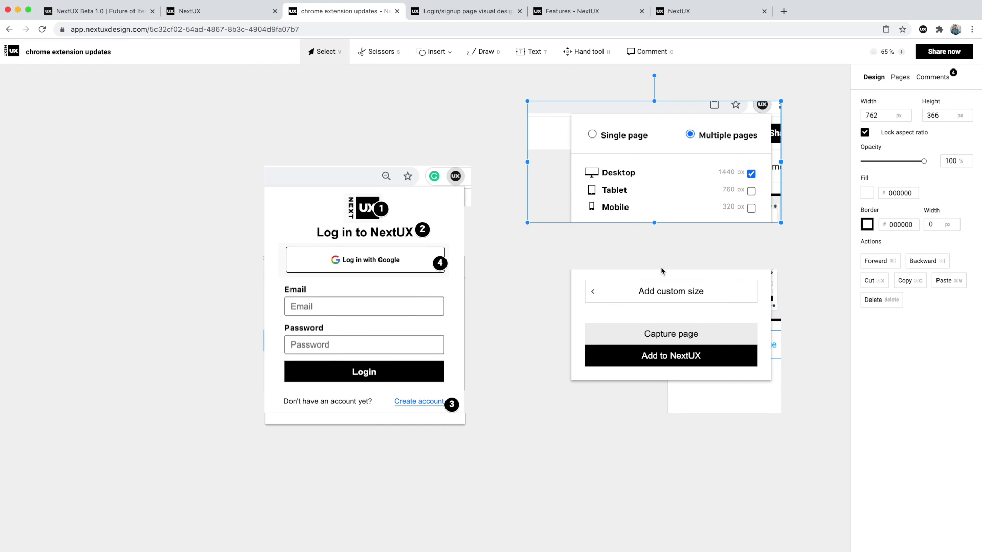
left_click(805, 203)
Draw a rectangle across the popup screenshot and give it a white fill.
left_click(437, 55)
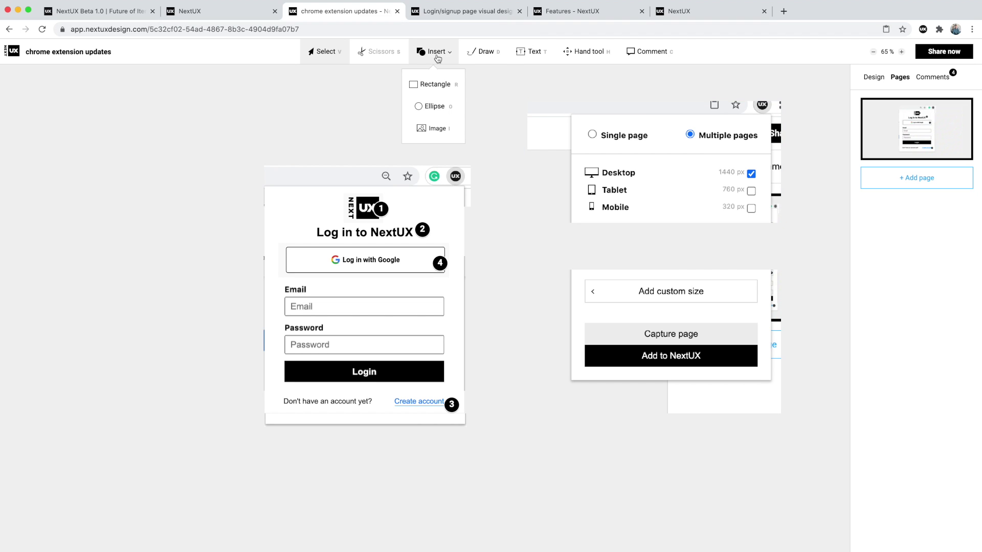
left_click(432, 84)
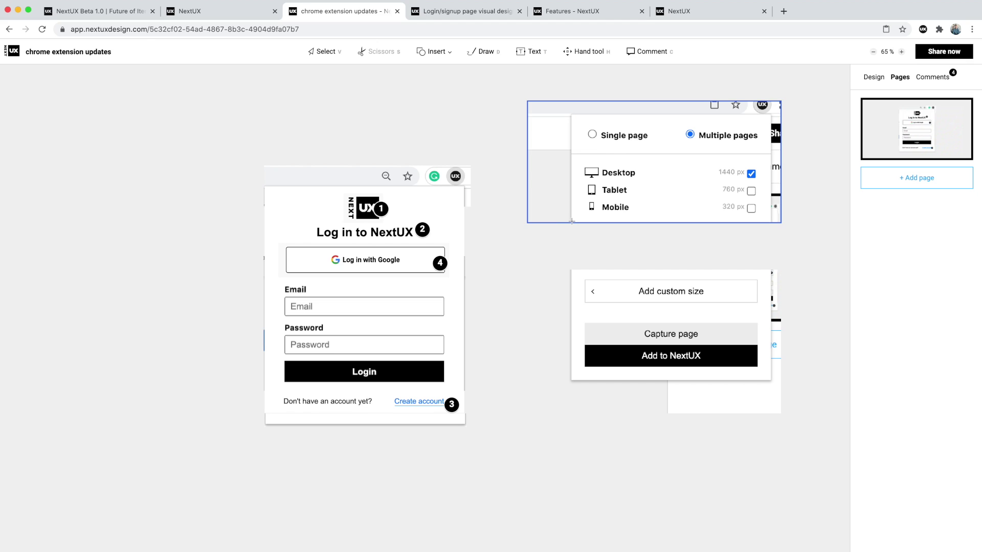
left_click_drag(571, 221, 772, 288)
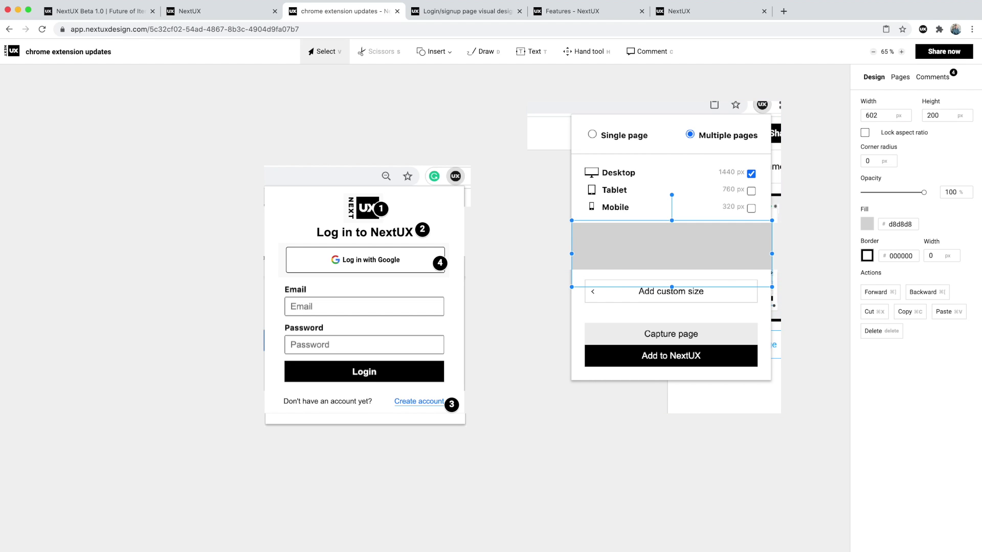
left_click(869, 225)
left_click(790, 256)
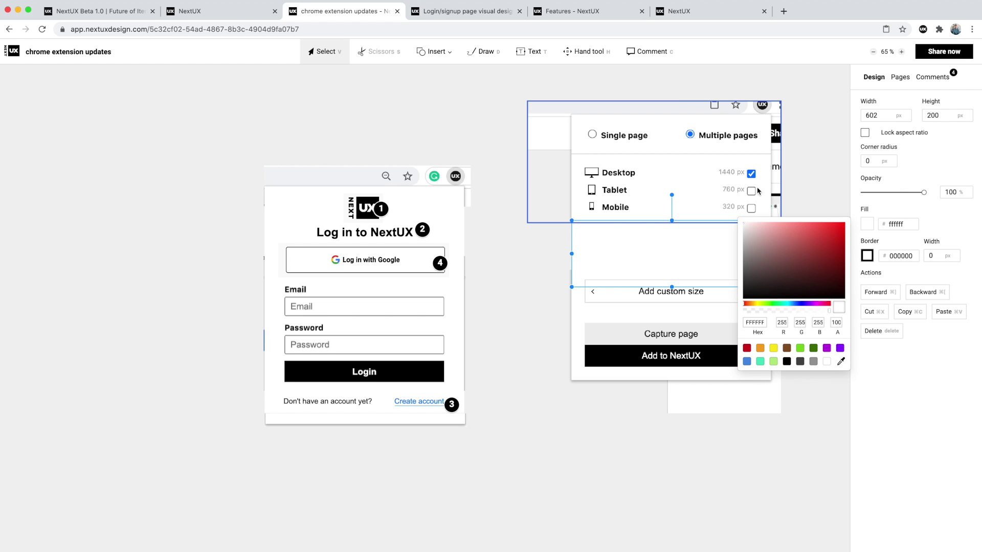
left_click(816, 178)
left_click(648, 278)
Marquee-select the white rectangle and screenshot pieces and delete them.
left_click(622, 255)
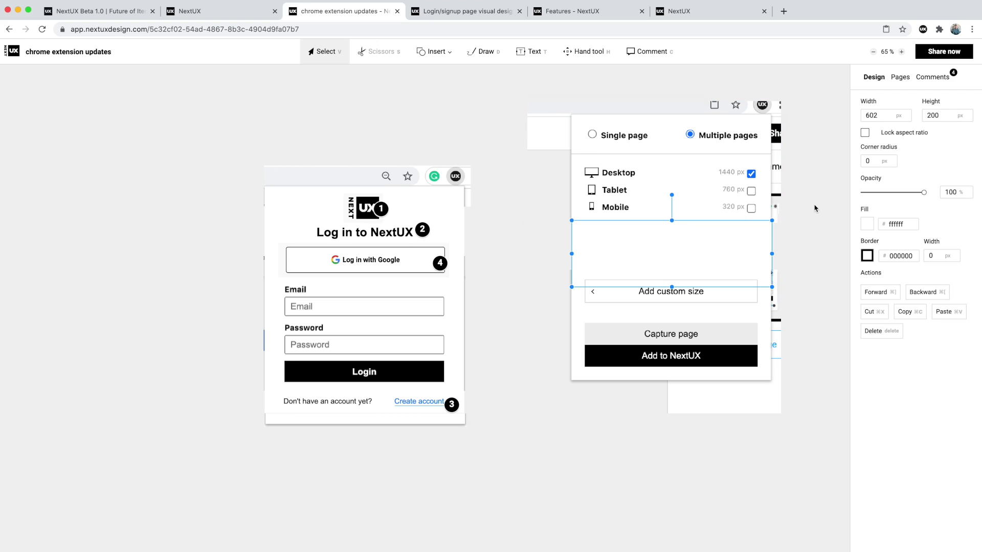
left_click_drag(803, 162, 608, 409)
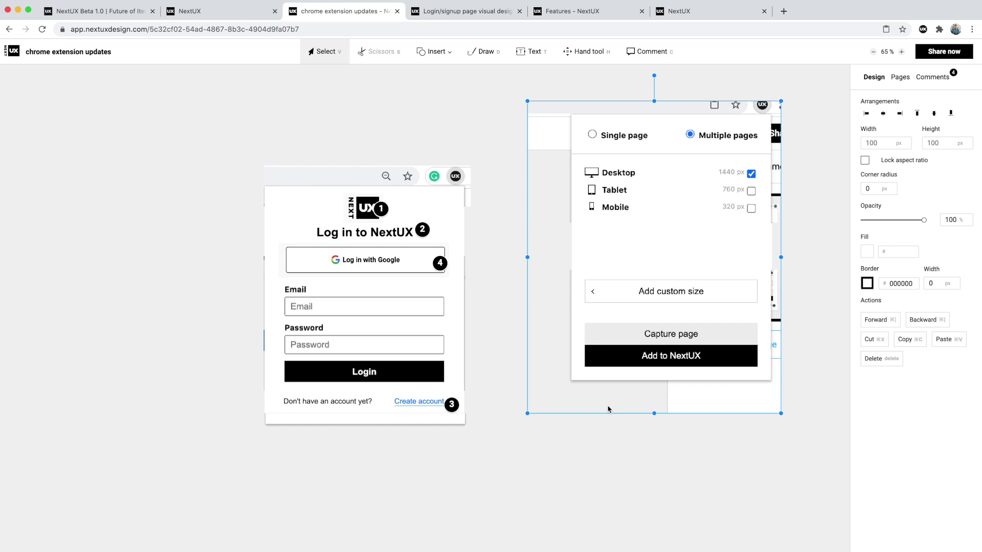
key("Delete")
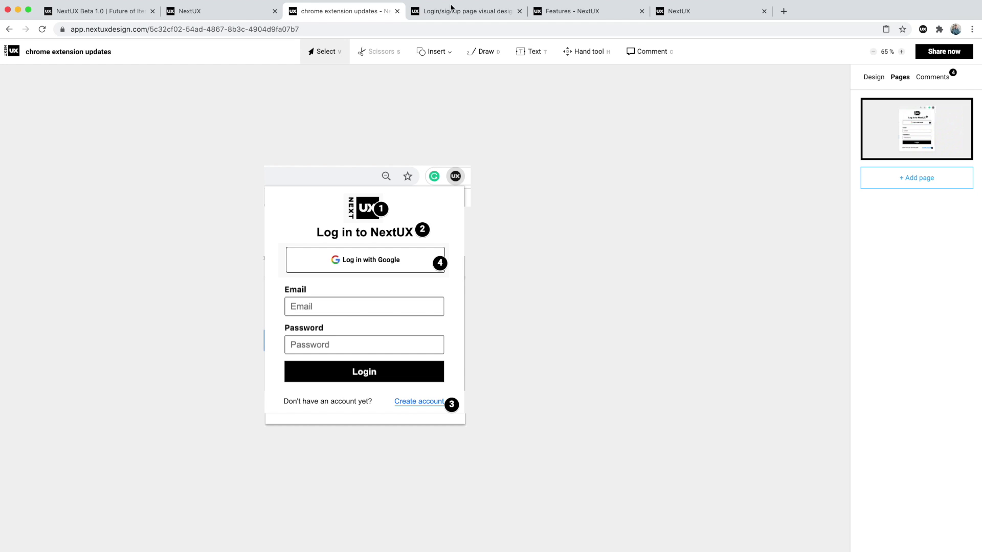
Browse the Login/signup canvas's login and reset-password pages, then show the live login page.
left_click(452, 12)
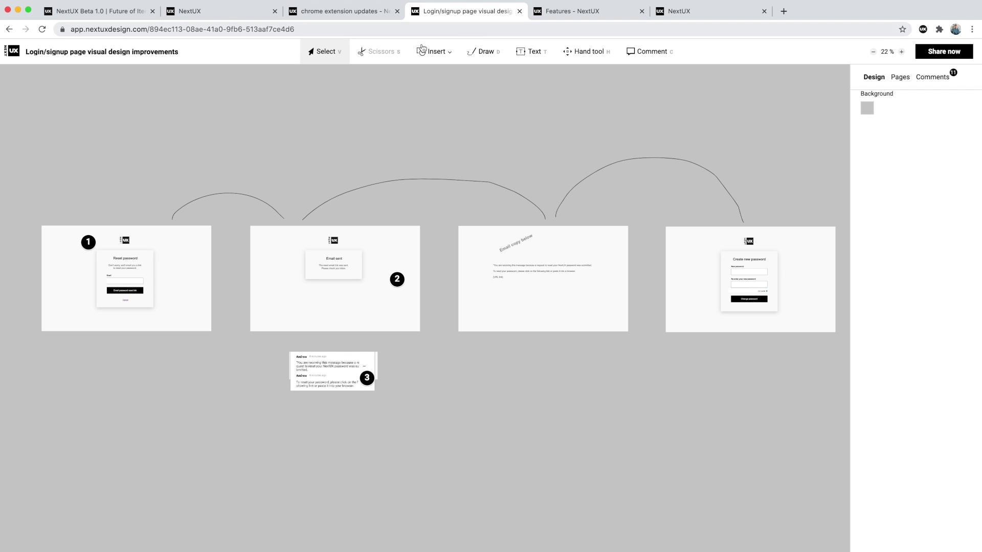
left_click(901, 78)
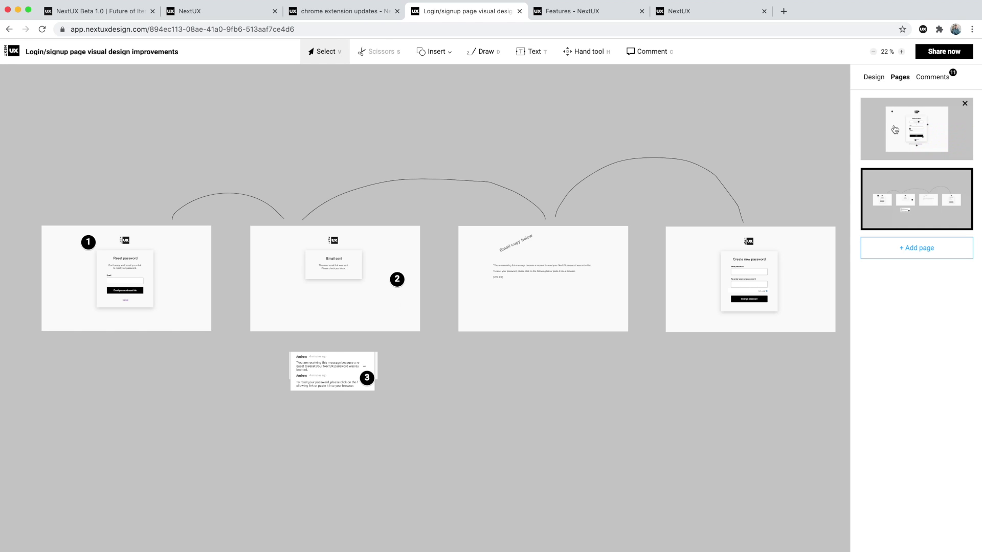
left_click(915, 130)
left_click(921, 191)
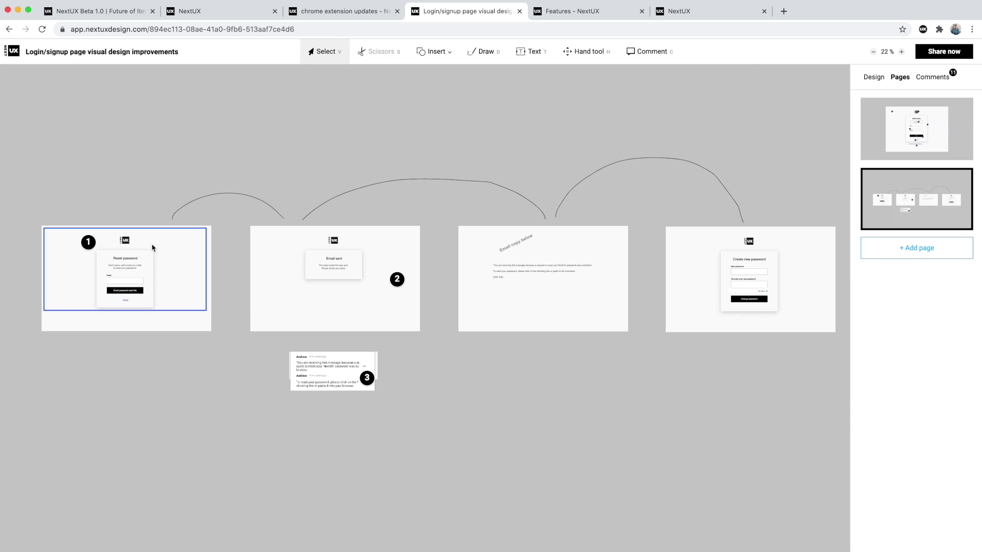
left_click(953, 134)
left_click(221, 7)
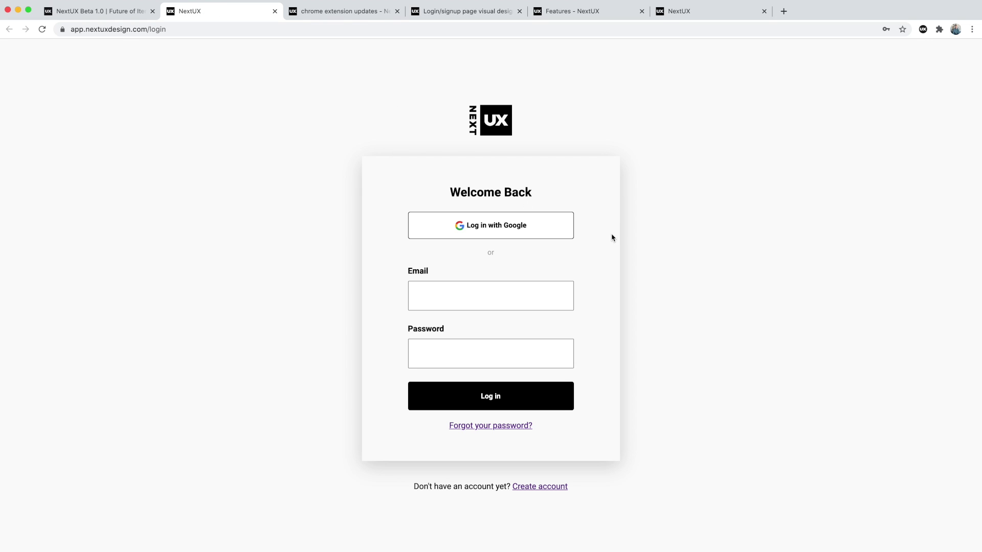
Inspect the login page's Email input in DevTools and add an inline style.
key("super+shift+c")
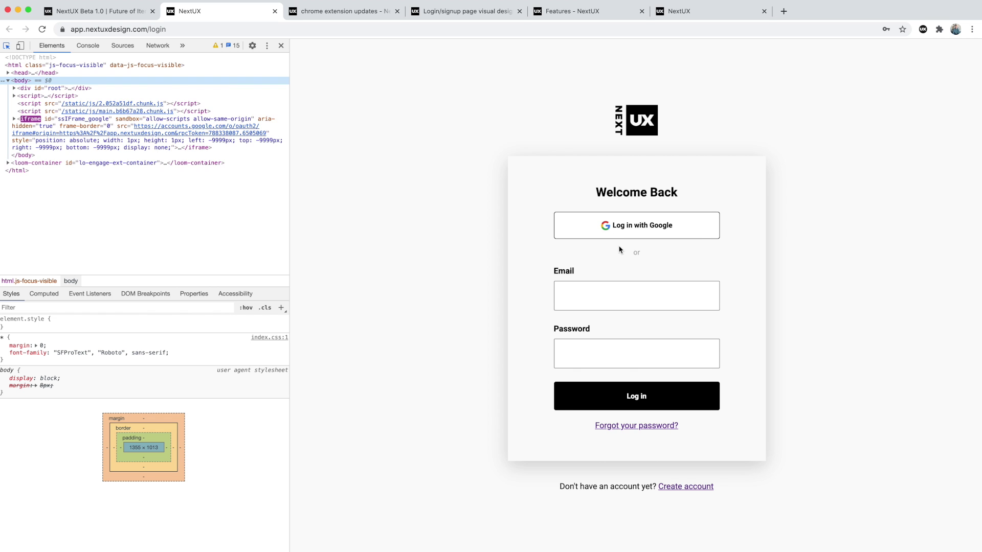
left_click(627, 295)
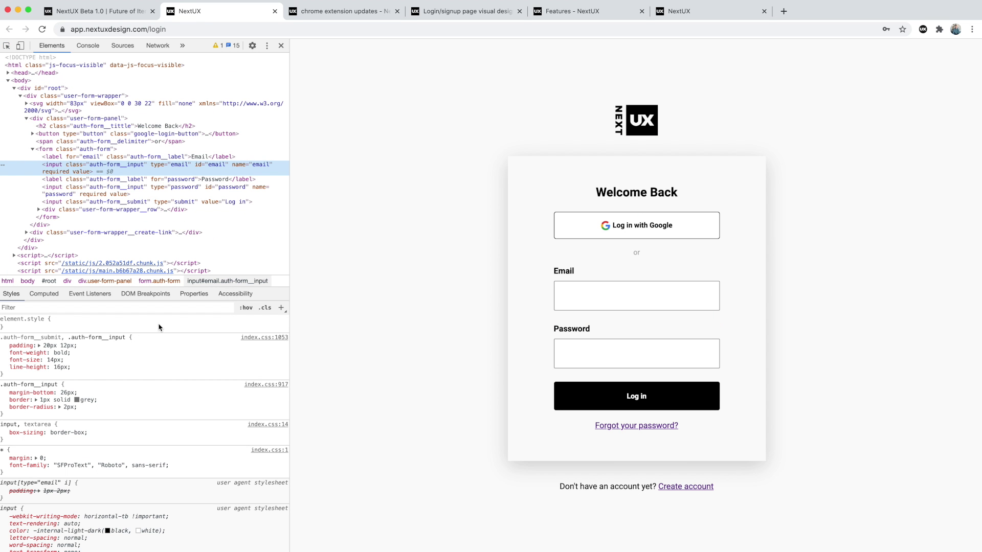
left_click(86, 328)
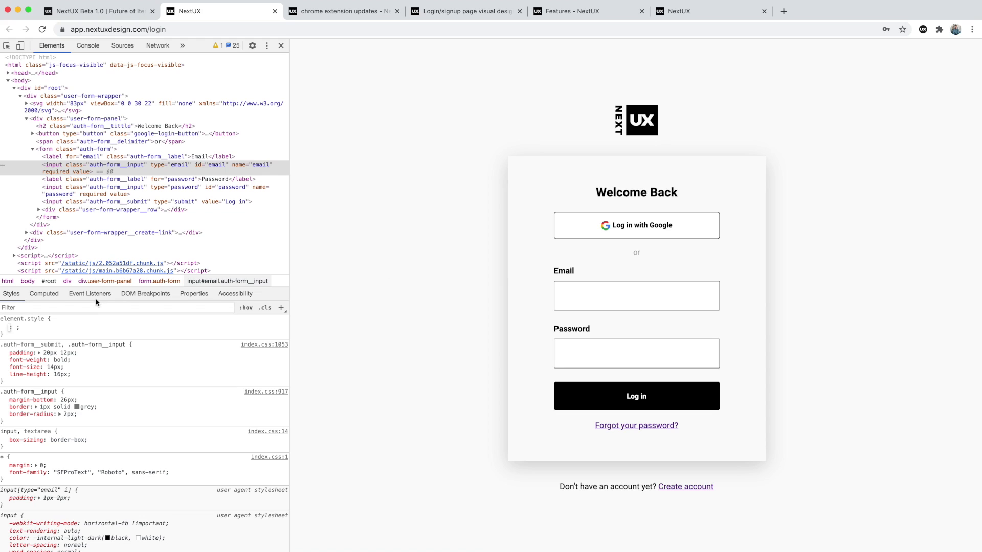
Capture the login page as a single Desktop page and add it to NextUX.
left_click(922, 29)
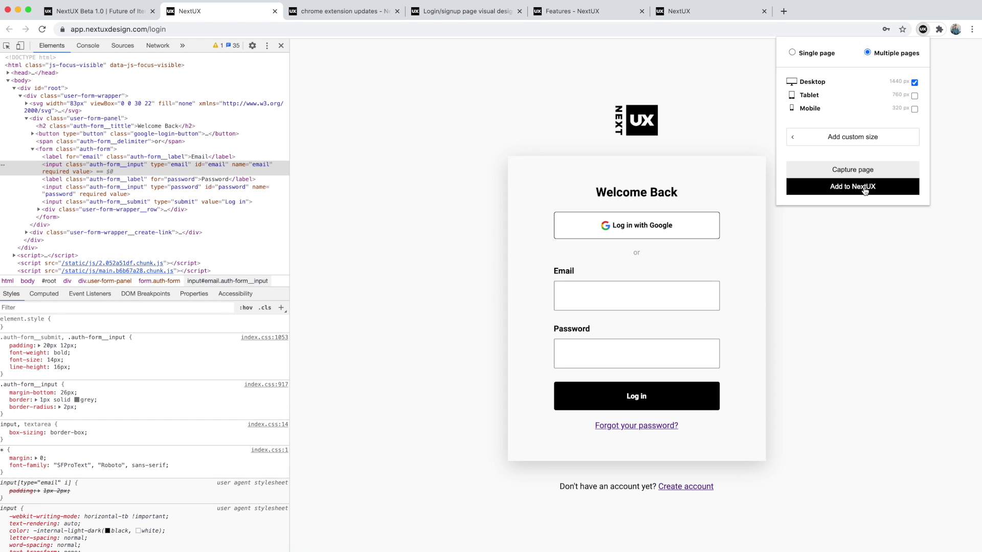
left_click(792, 53)
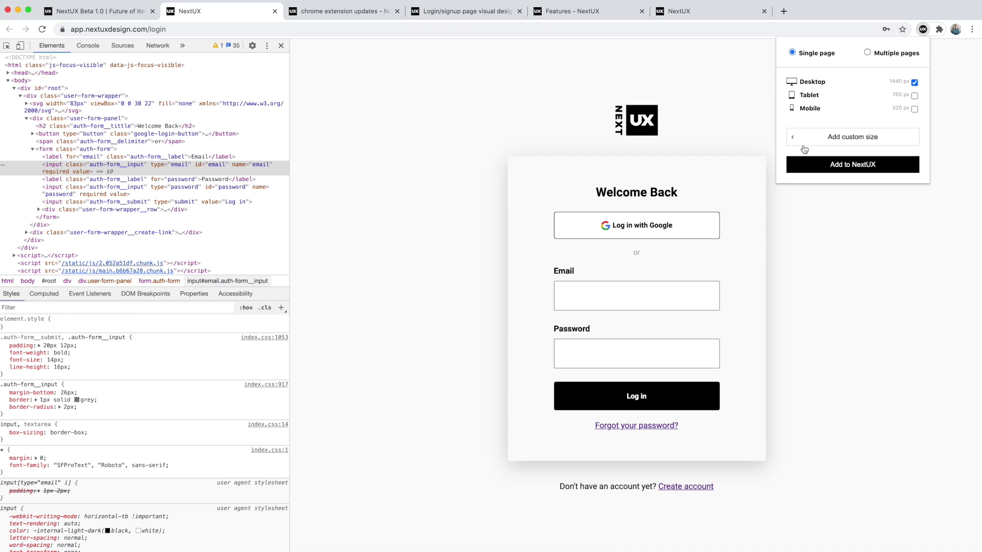
left_click(807, 161)
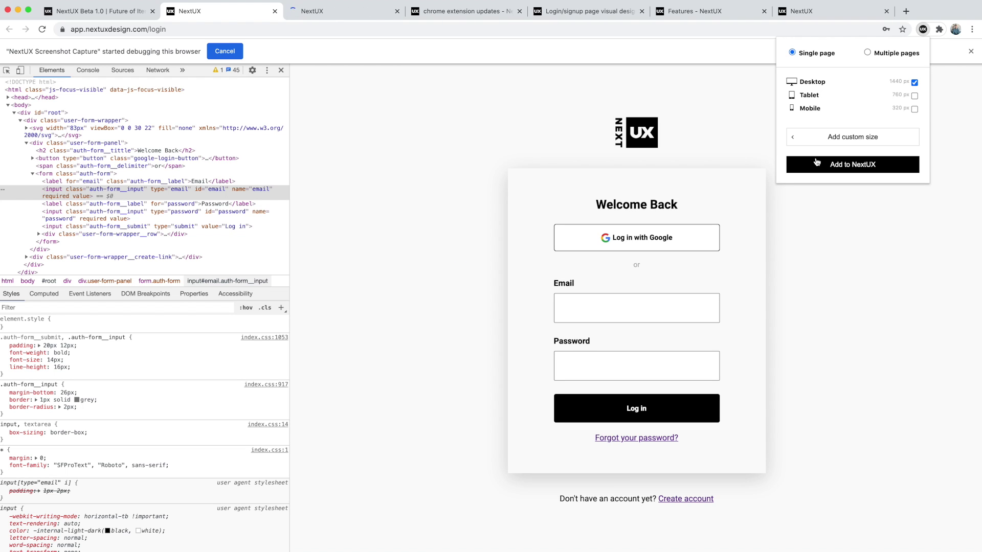
View the captured login screenshot, dismiss the debugging notice, and return to the Login/signup canvas.
left_click(332, 13)
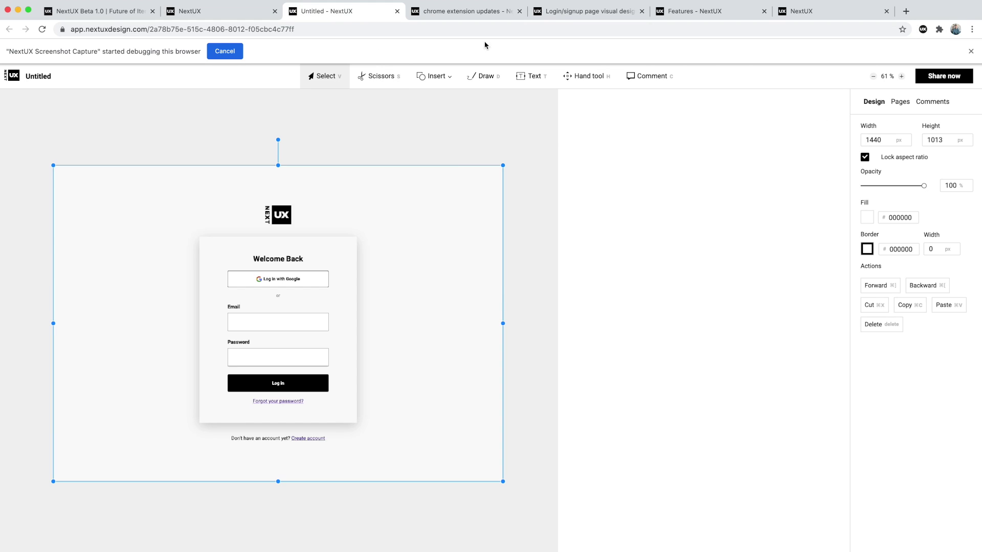
left_click(571, 11)
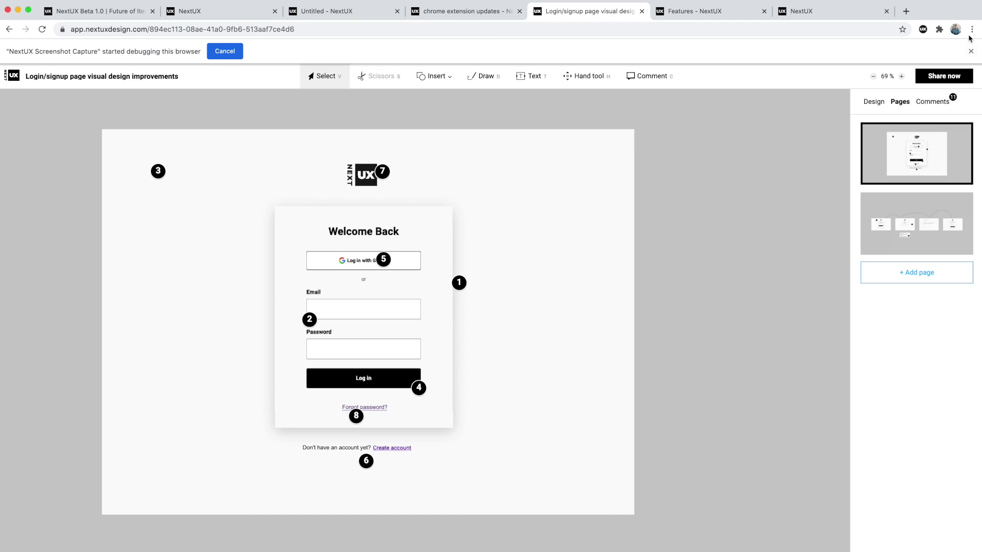
left_click(970, 51)
left_click(207, 10)
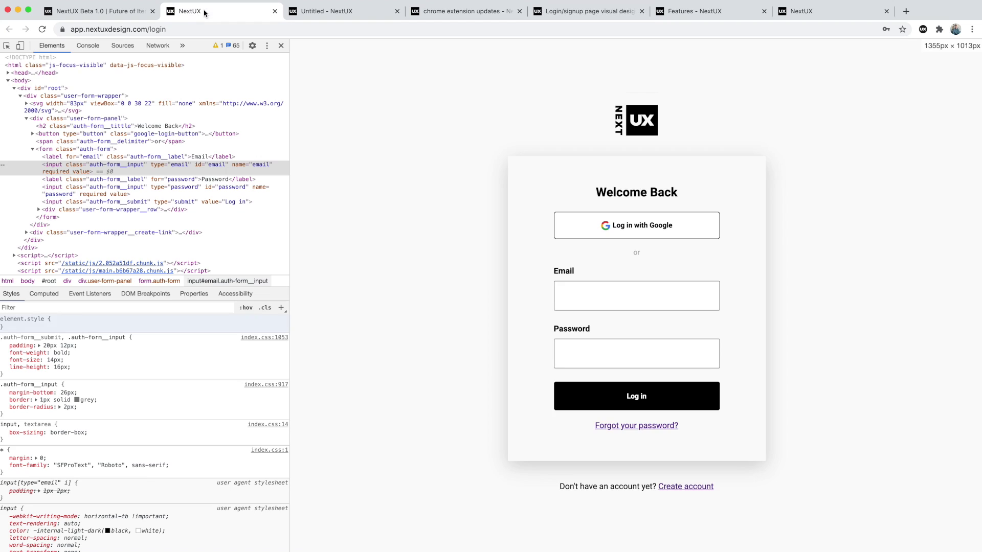
left_click(494, 18)
left_click(565, 14)
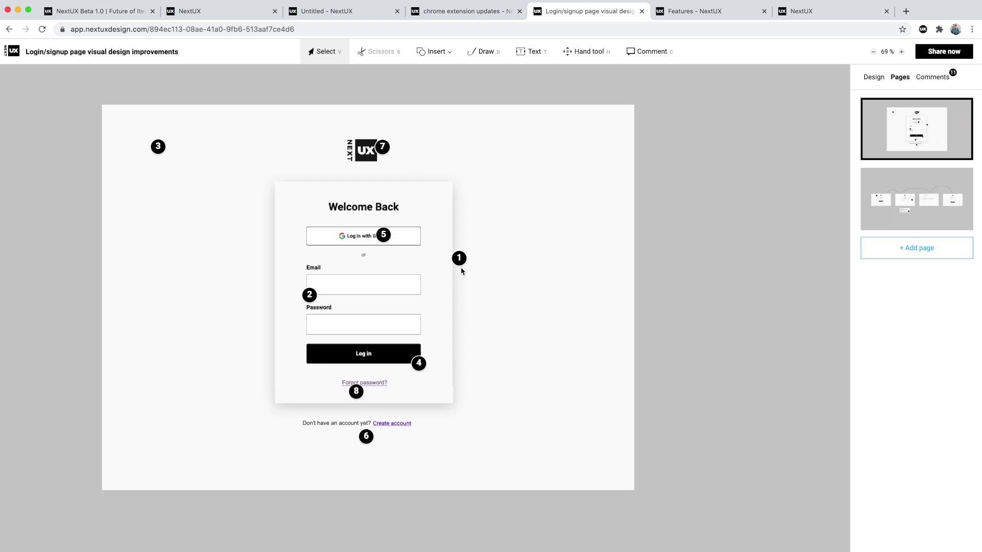
Read comment 7 on the logo and comment 8 on the forgot-password link.
left_click(383, 148)
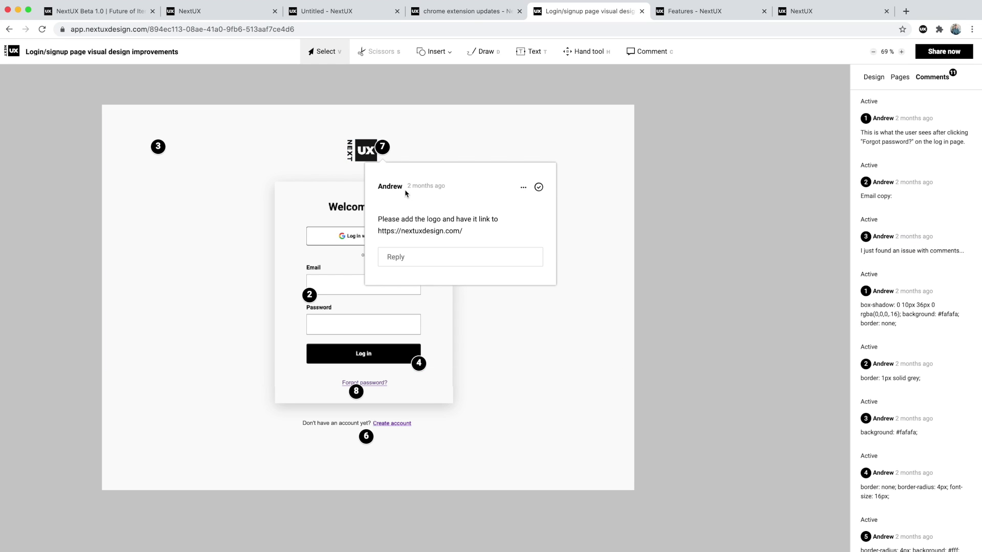
left_click(359, 150)
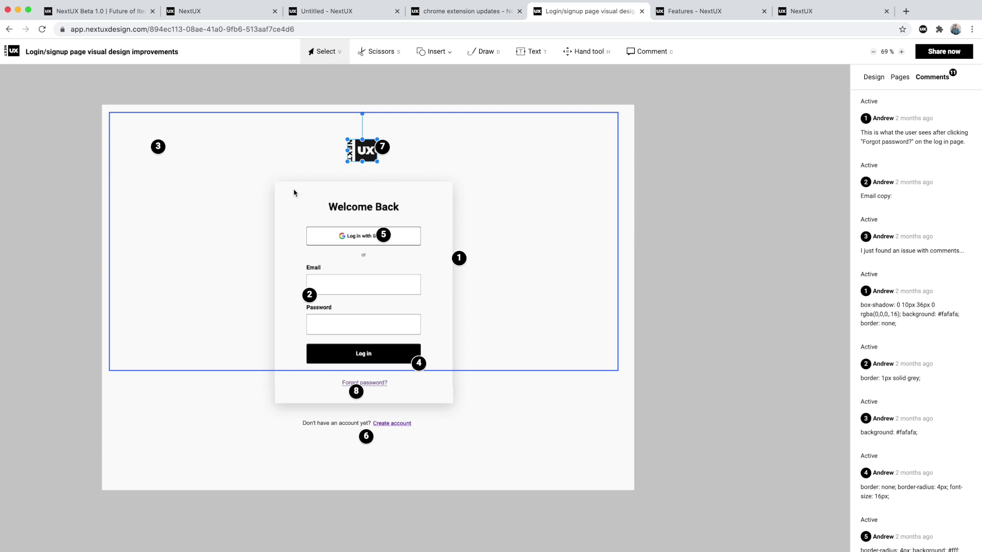
left_click(358, 392)
left_click(358, 392)
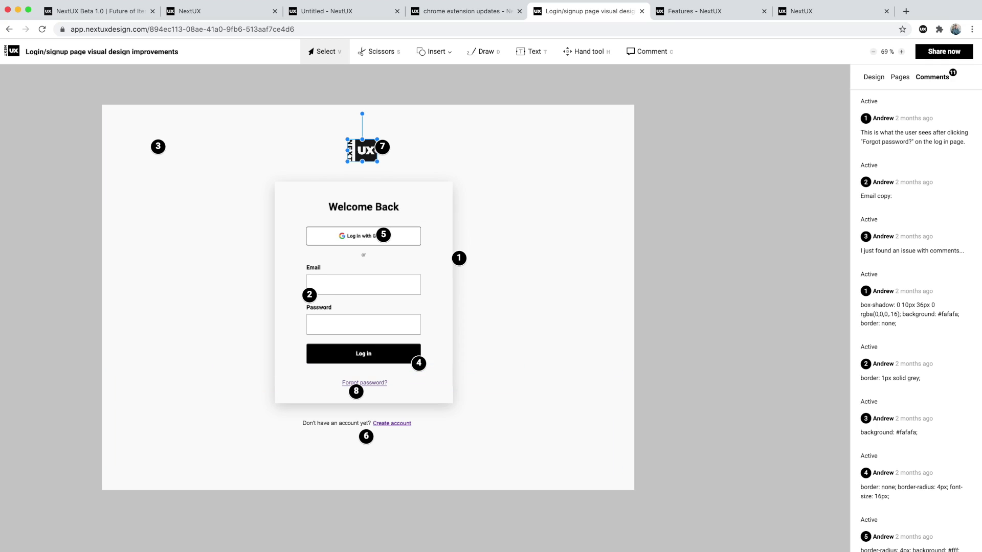
Open the canvas's second page with the four-frame reset-password flow.
scroll(874, 298, "down", 3)
scroll(874, 298, "up", 3)
left_click(899, 77)
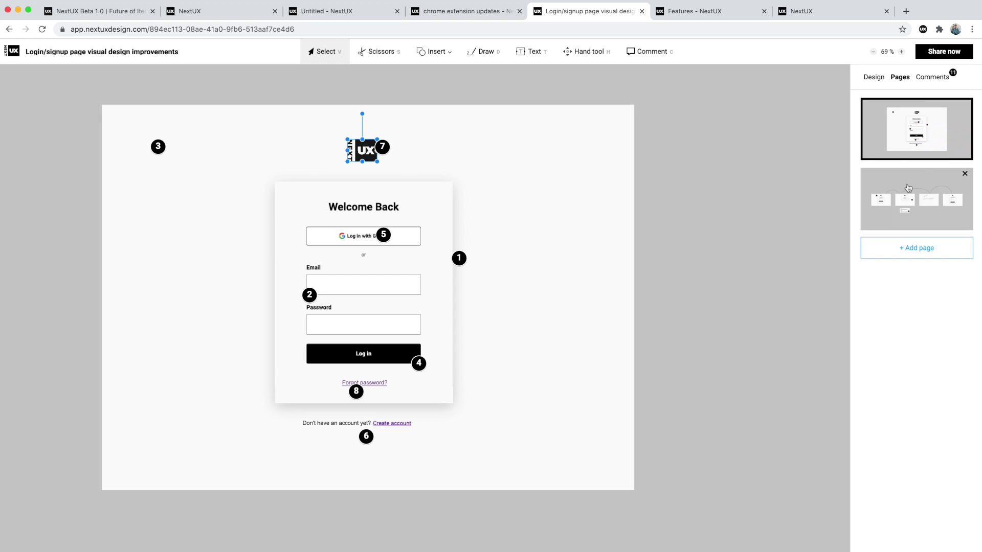
left_click(908, 188)
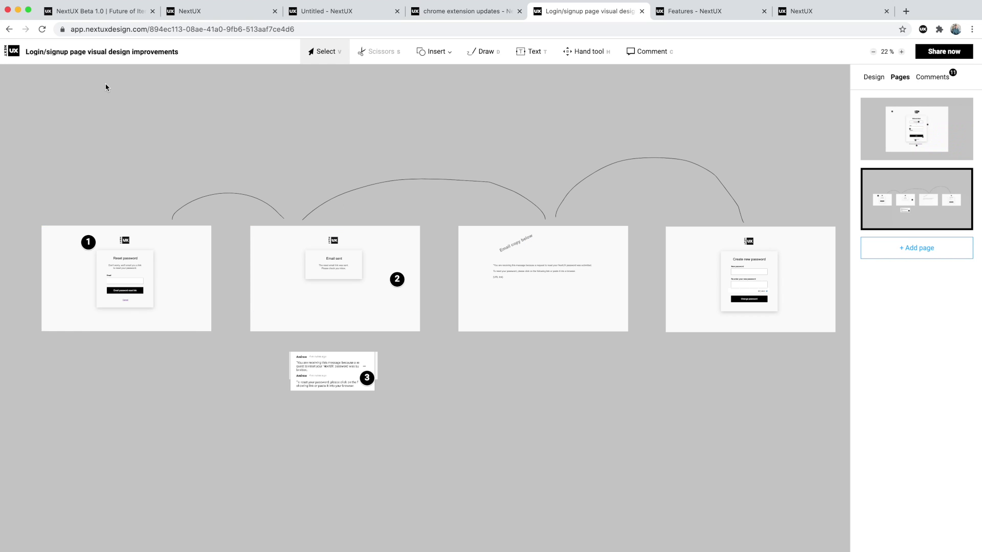
Zoom into the reset-password frames and inspect the Email group and reset-link button.
scroll(148, 286, "up", 3)
scroll(162, 276, "left", 2)
scroll(162, 277, "left", 2)
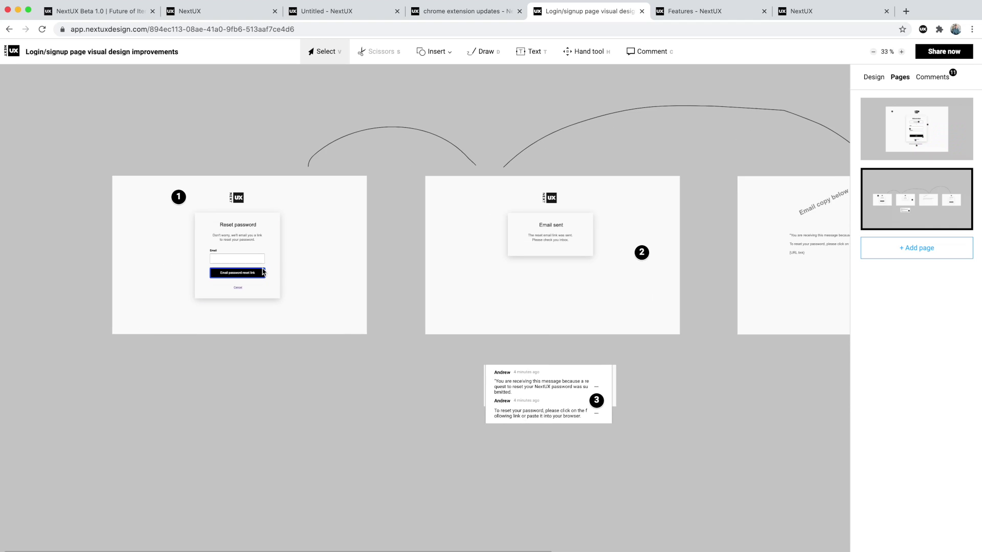
scroll(261, 272, "up", 3)
left_click(415, 155)
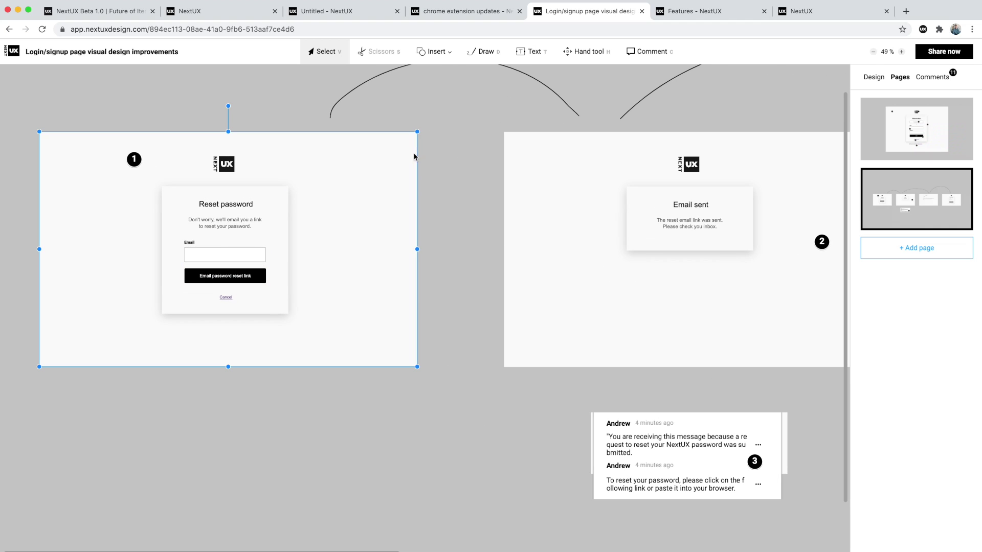
left_click(435, 55)
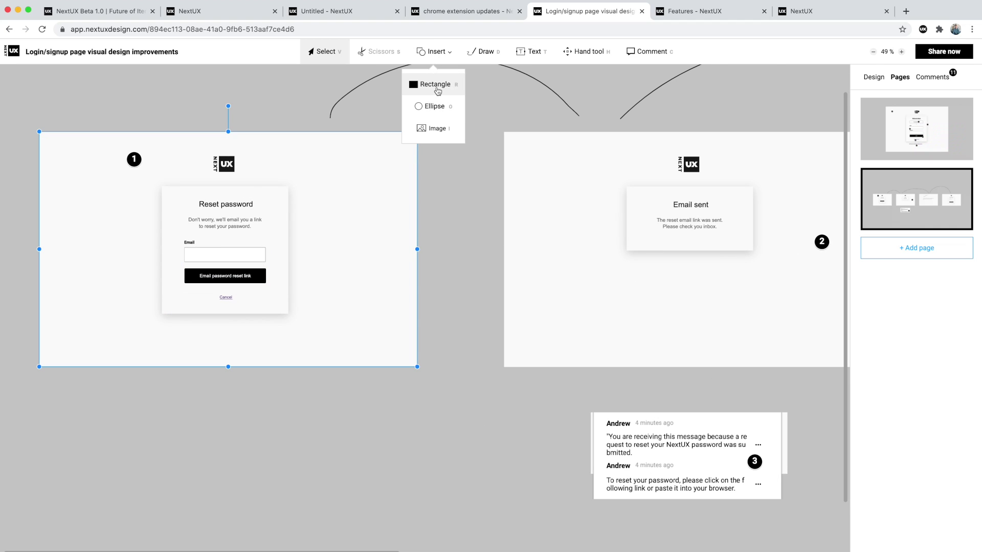
left_click(437, 87)
left_click(228, 257)
scroll(190, 247, "up", 5)
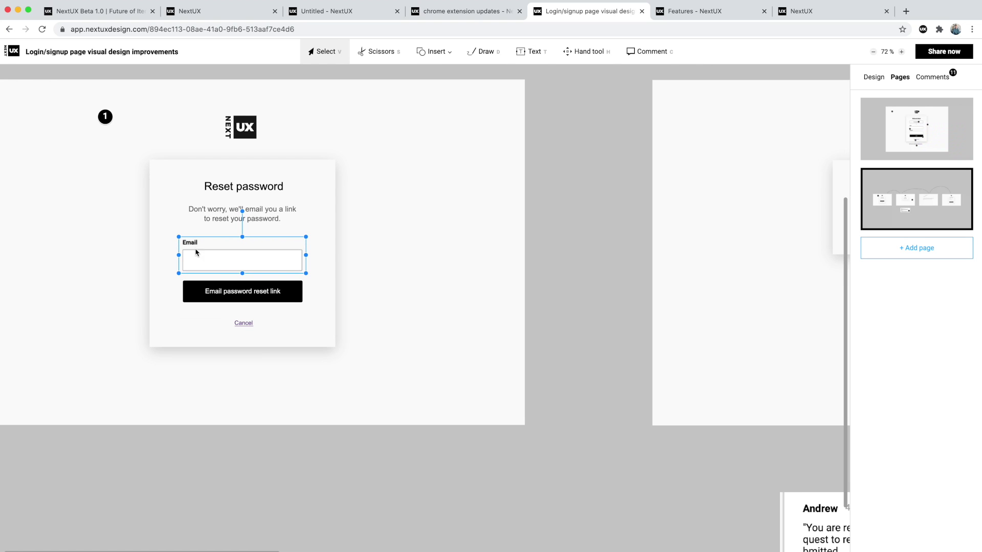
left_click(258, 296)
double_click(258, 295)
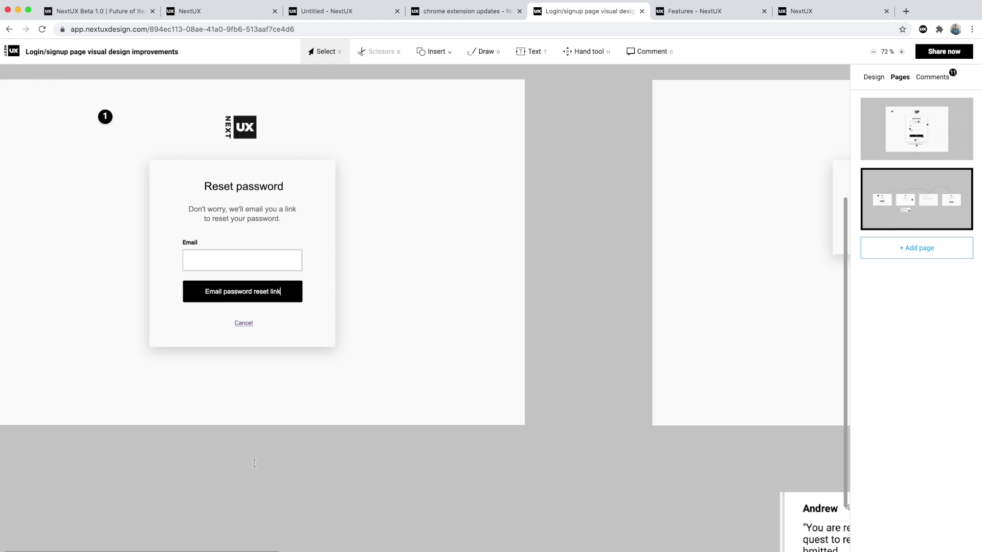
scroll(256, 383, "down", 6)
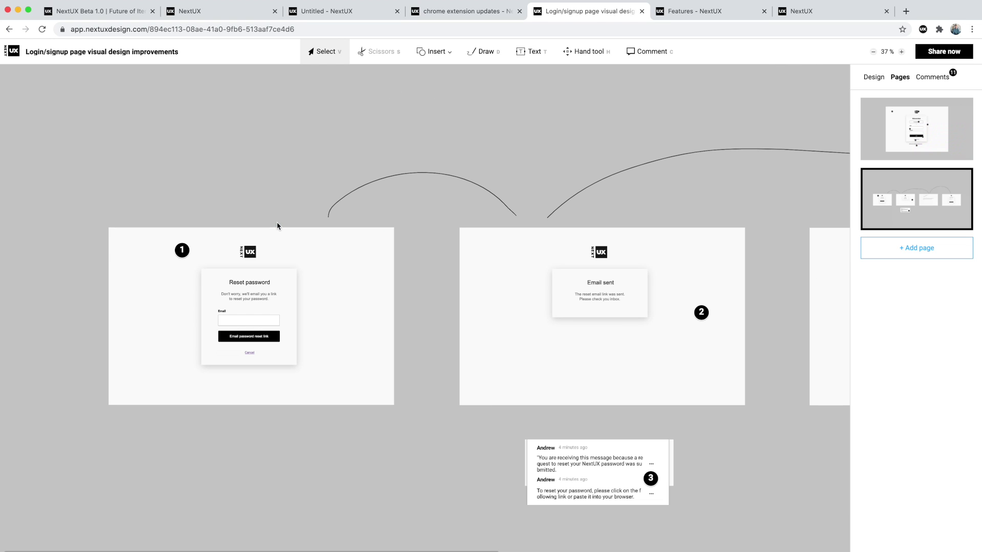
scroll(275, 204, "right", 8)
scroll(274, 204, "down", 2)
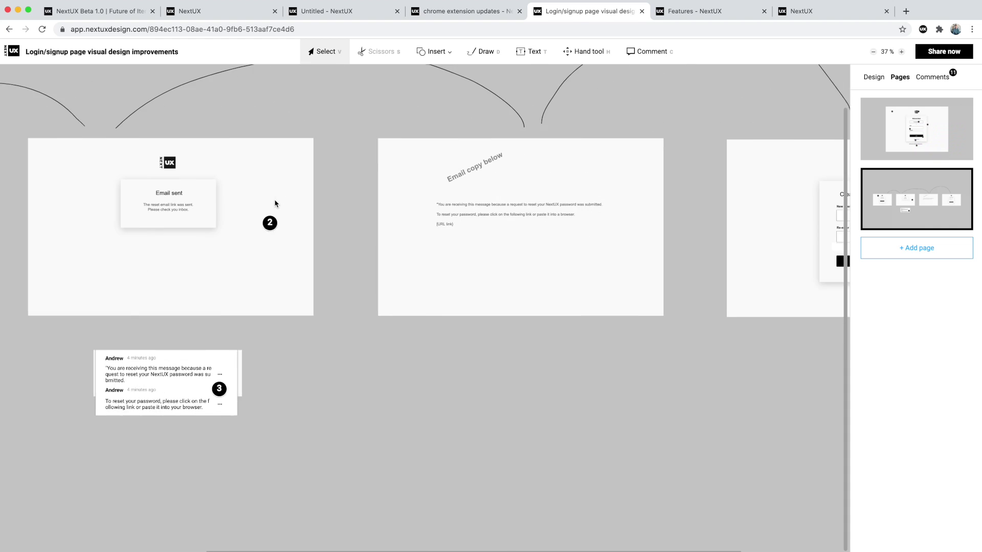
scroll(274, 204, "up", 2)
scroll(275, 204, "down", 1)
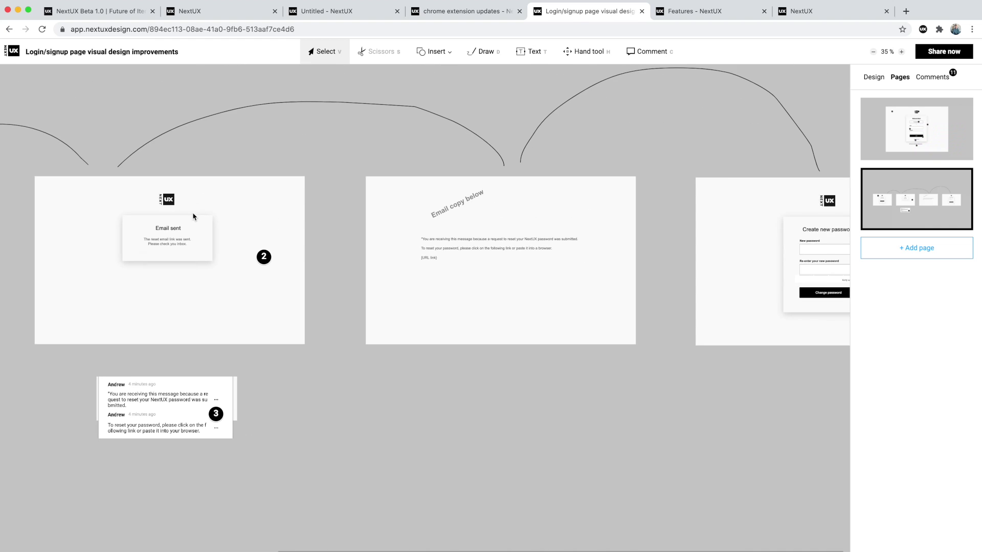
Sketch a freehand curve below the Email sent frame, then delete it.
left_click(481, 58)
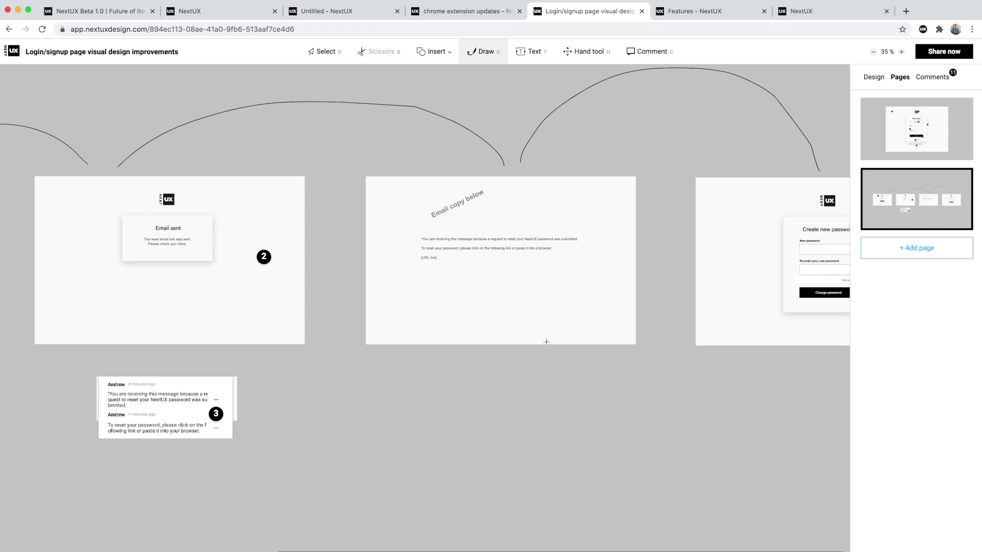
mouse_move(540, 365)
left_mouse_down()
mouse_move(285, 421)
mouse_move(34, 373)
left_mouse_up()
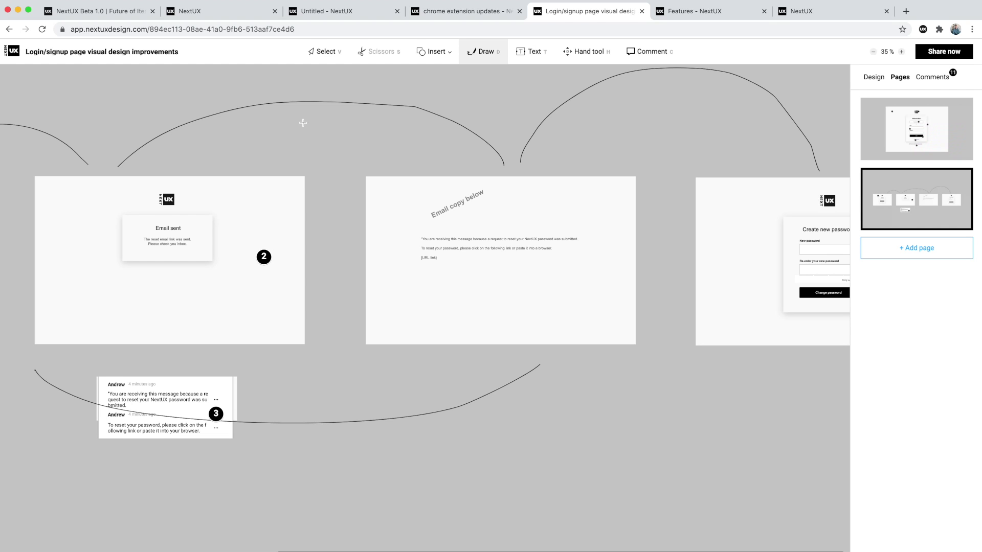
left_click(328, 57)
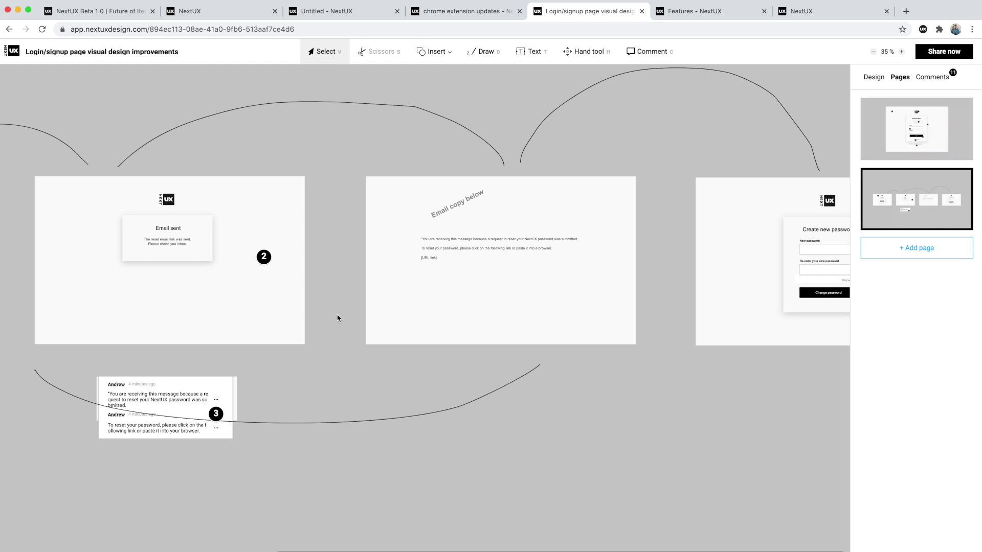
left_click(335, 422)
key("Delete")
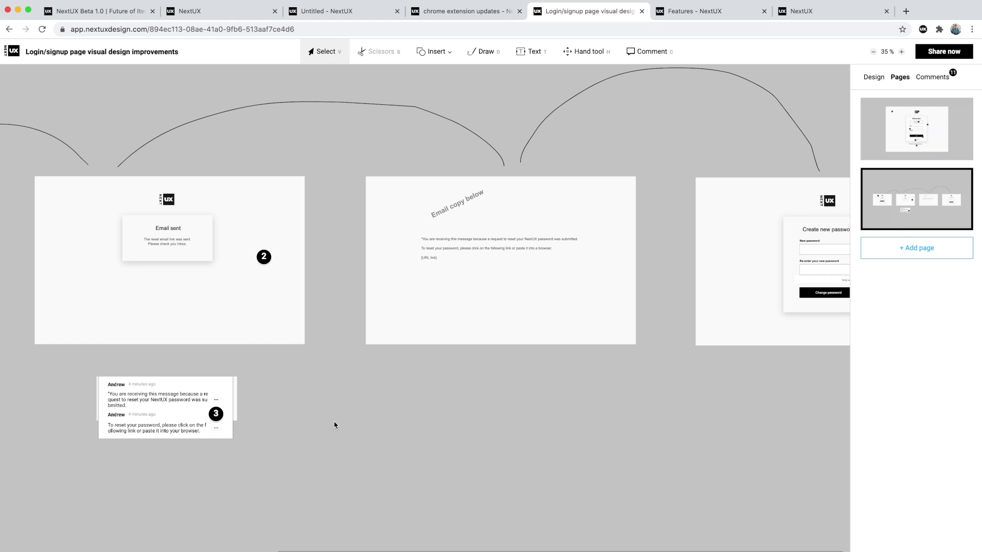
scroll(335, 426, "down", 5)
scroll(593, 260, "left", 2)
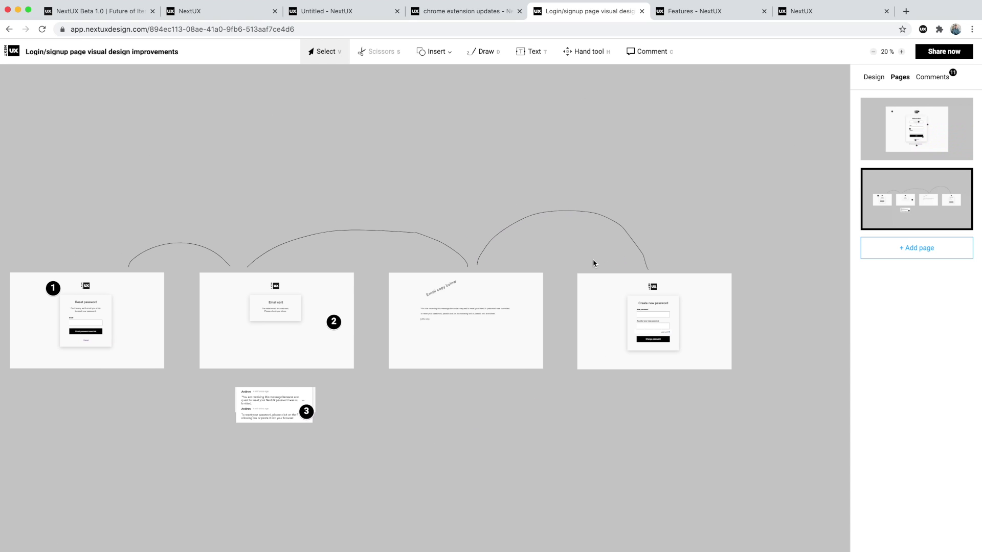
scroll(593, 260, "left", 2)
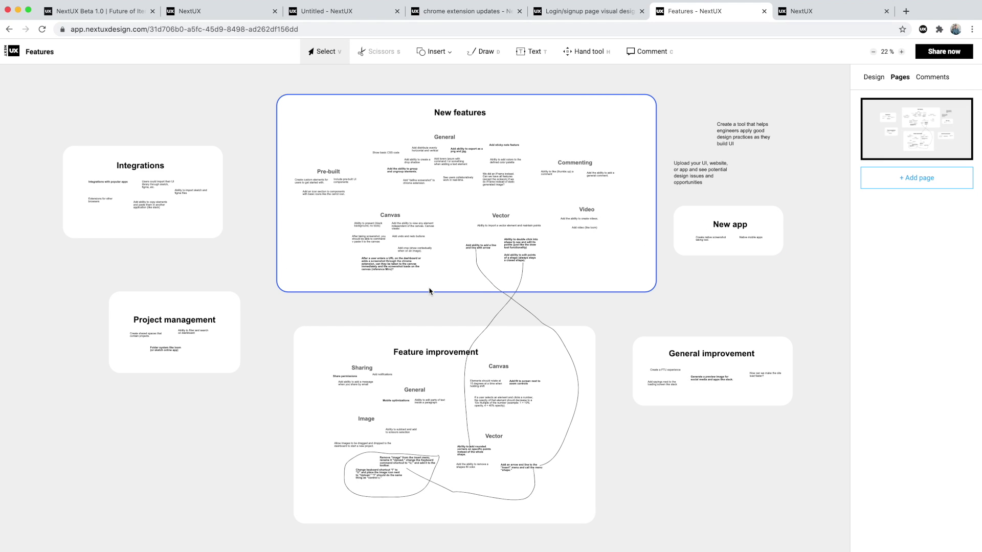
Zoom and pan around the Features brainstorm board to review its notes.
scroll(429, 291, "down", 1)
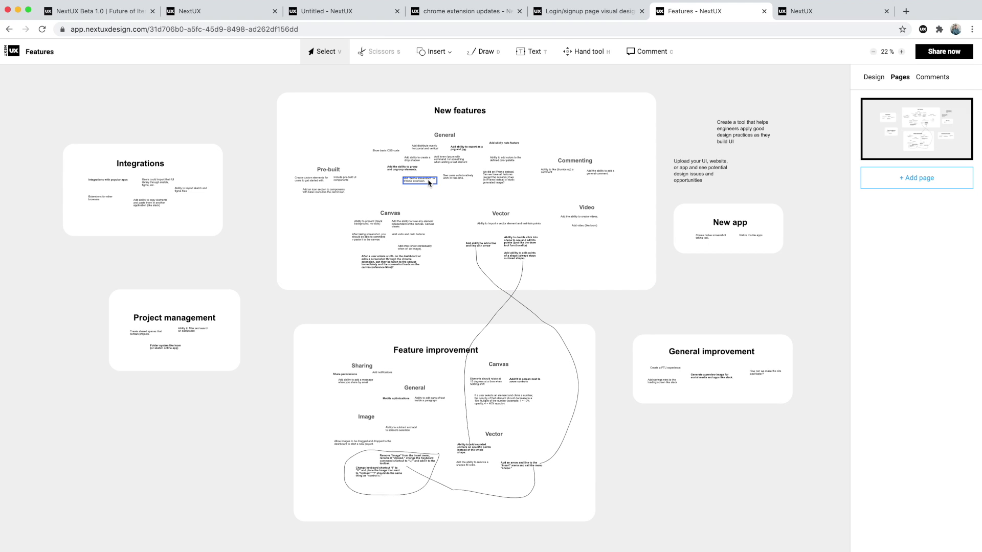
scroll(428, 181, "up", 5)
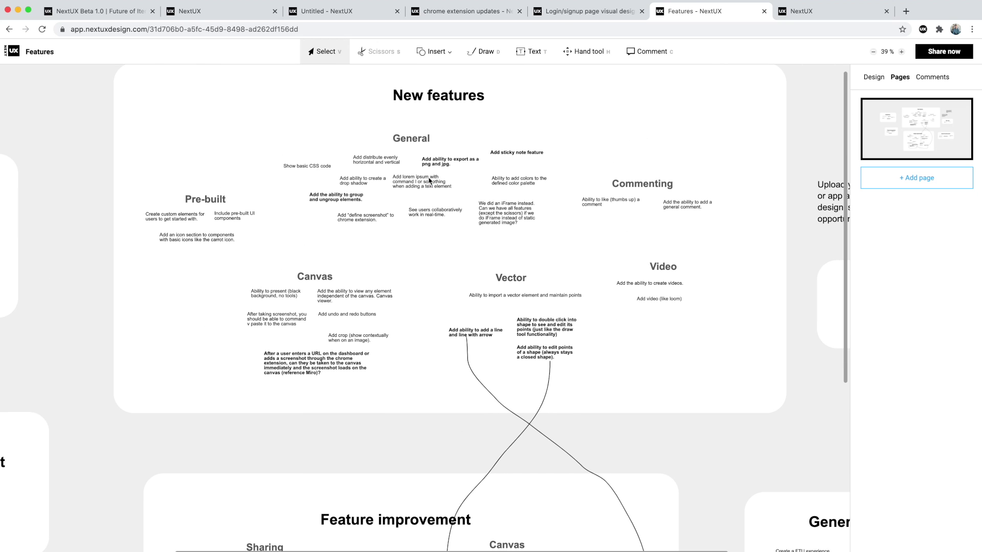
scroll(428, 182, "right", 5)
scroll(428, 181, "up", 2)
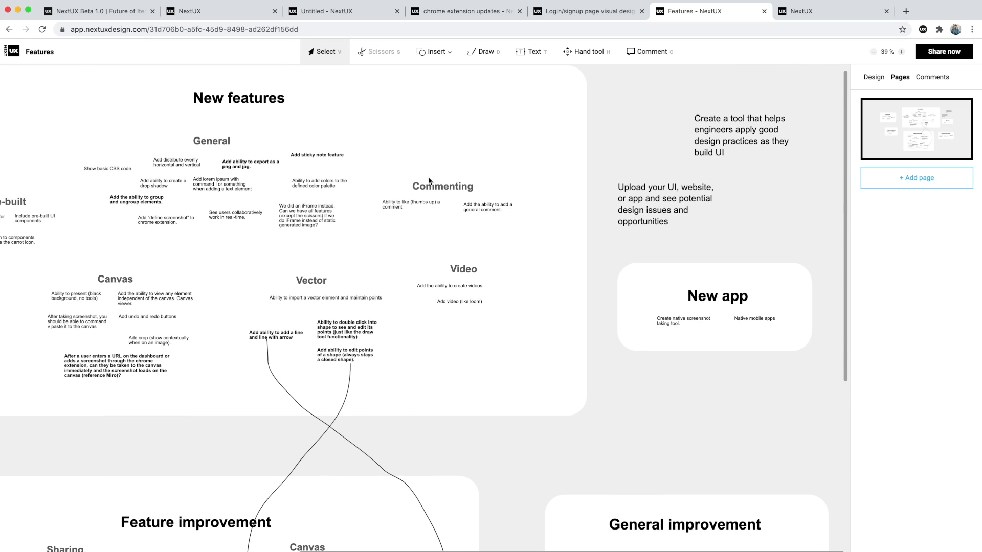
scroll(429, 182, "left", 3)
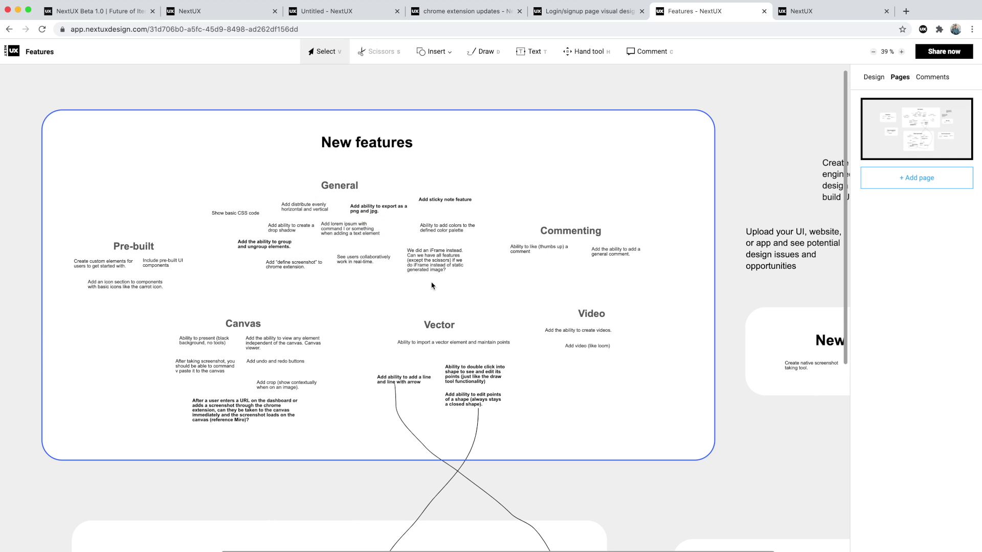
scroll(431, 285, "down", 3)
scroll(432, 285, "down", 2)
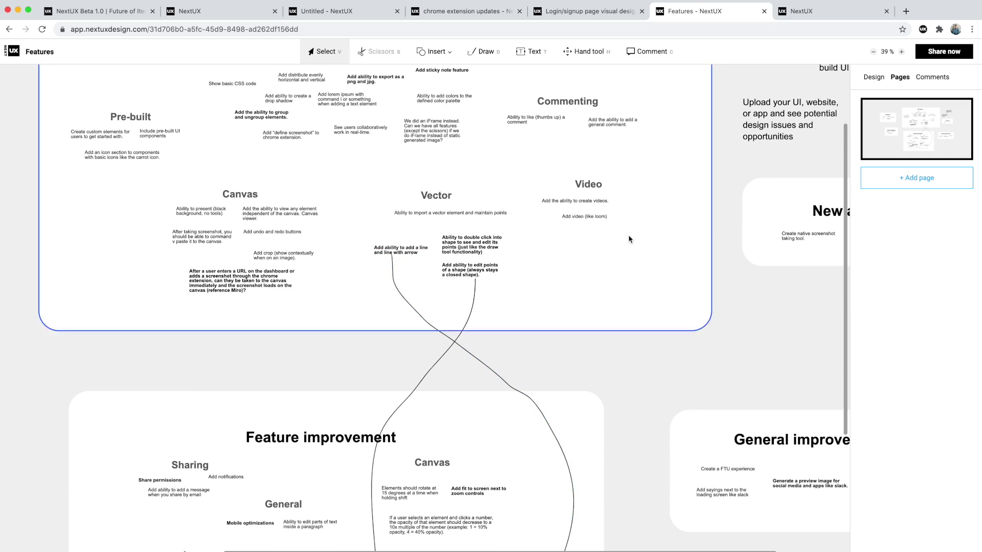
scroll(627, 243, "down", 5)
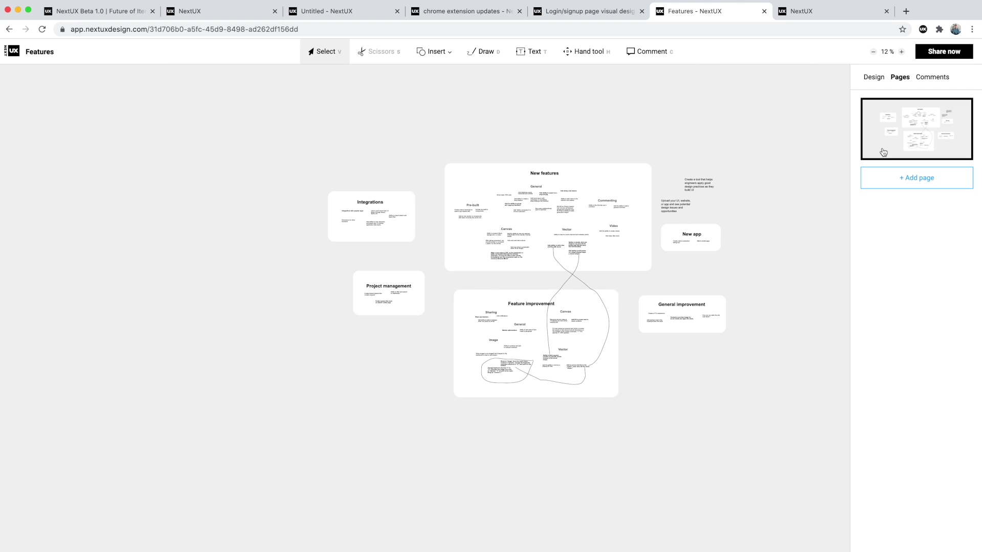
Select the 'Include pre-built UI components' note, then switch to the NextUX dashboard tab.
scroll(708, 198, "up", 4)
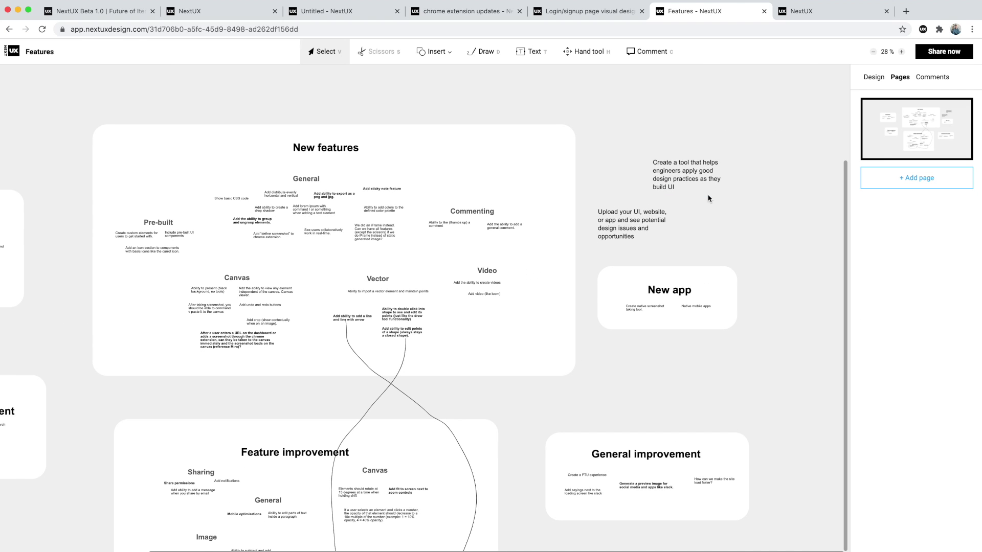
scroll(708, 198, "down", 2)
scroll(708, 198, "left", 1)
scroll(702, 206, "down", 2)
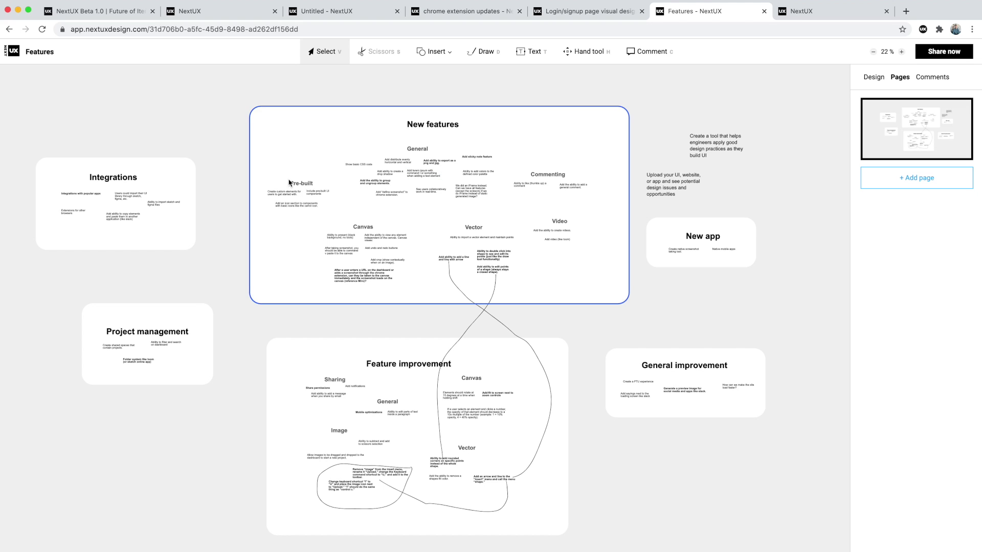
left_click(317, 192)
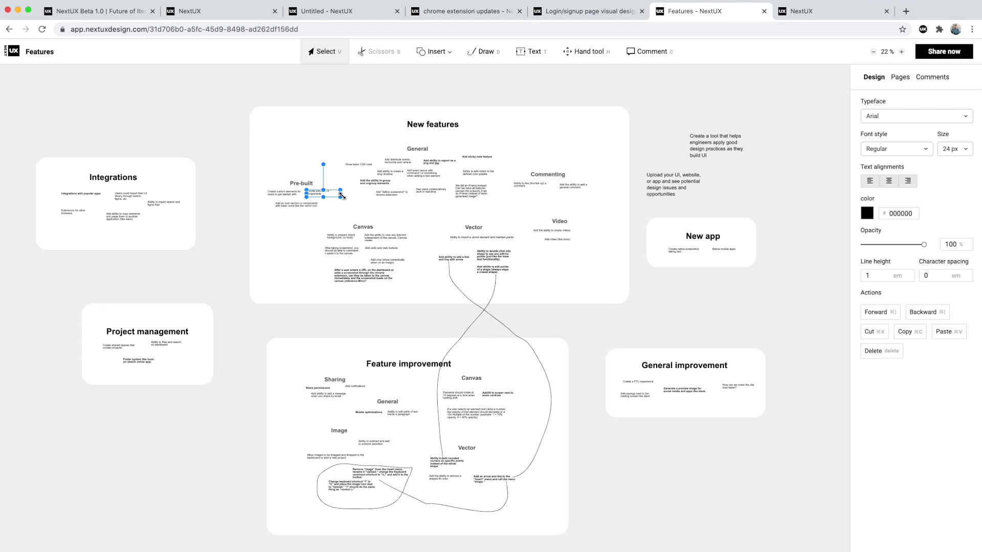
left_click(821, 11)
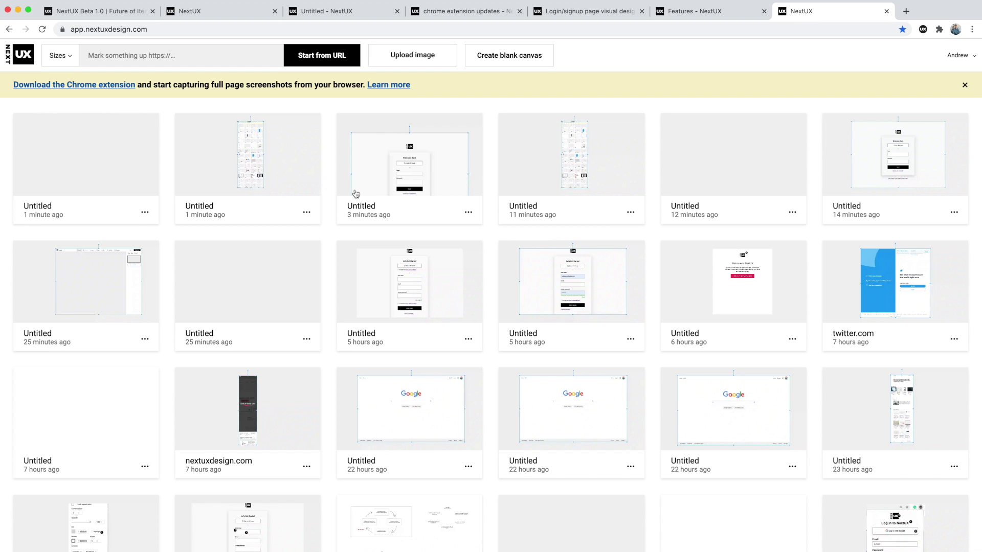
Select the dashboard's web address and focus the screenshot-from-URL field.
left_click(130, 30)
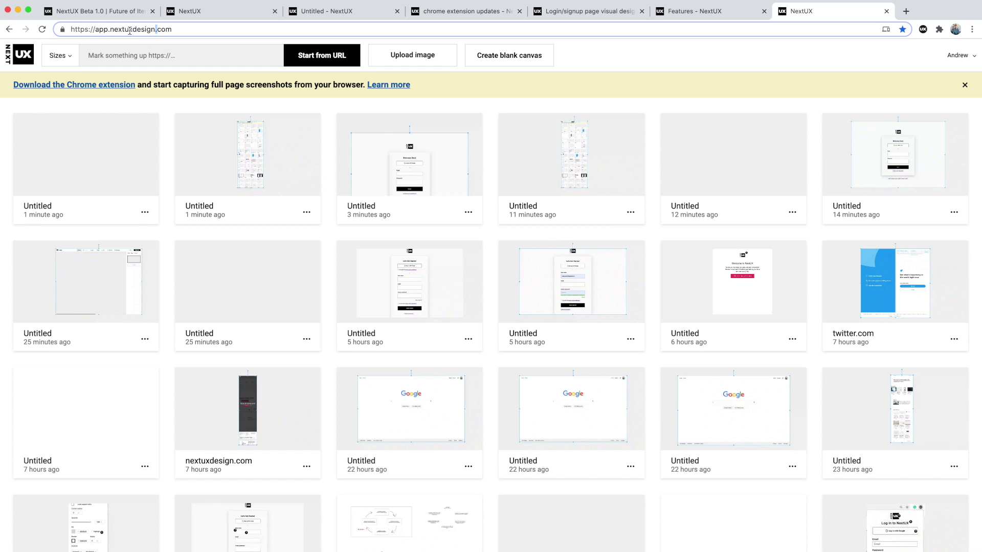
double_click(129, 30)
left_click(156, 52)
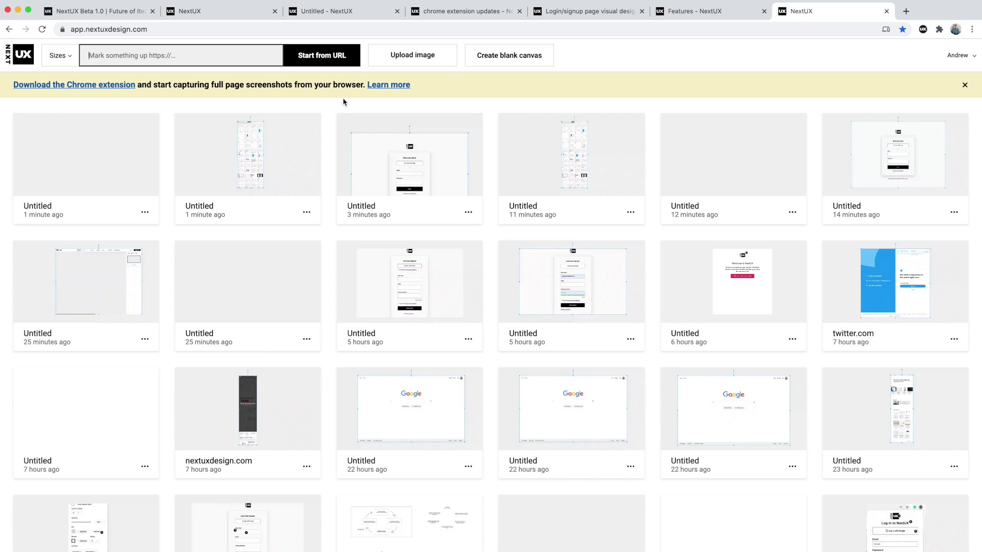
left_click(892, 52)
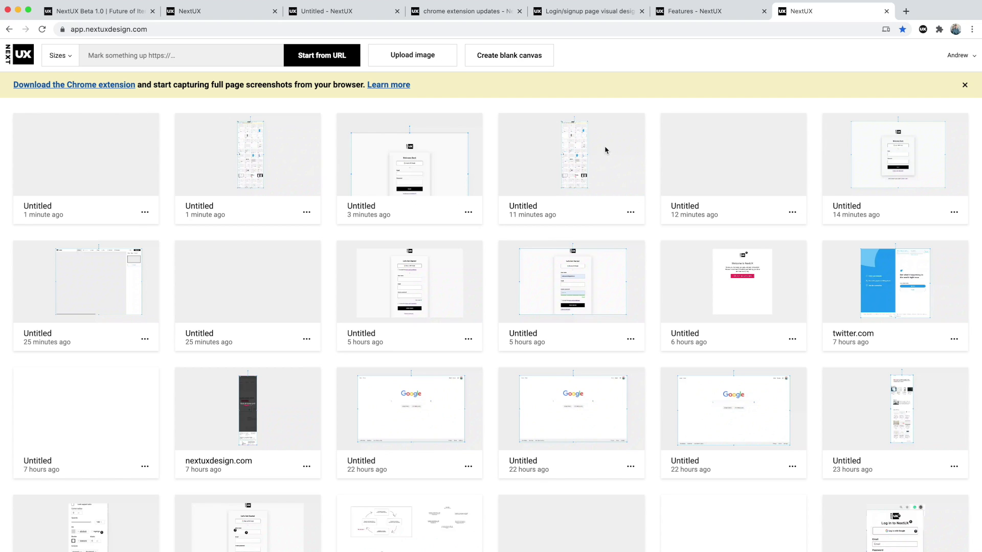
Send a full-page dashboard screenshot to a new Untitled canvas, then return to the dashboard.
left_click(924, 31)
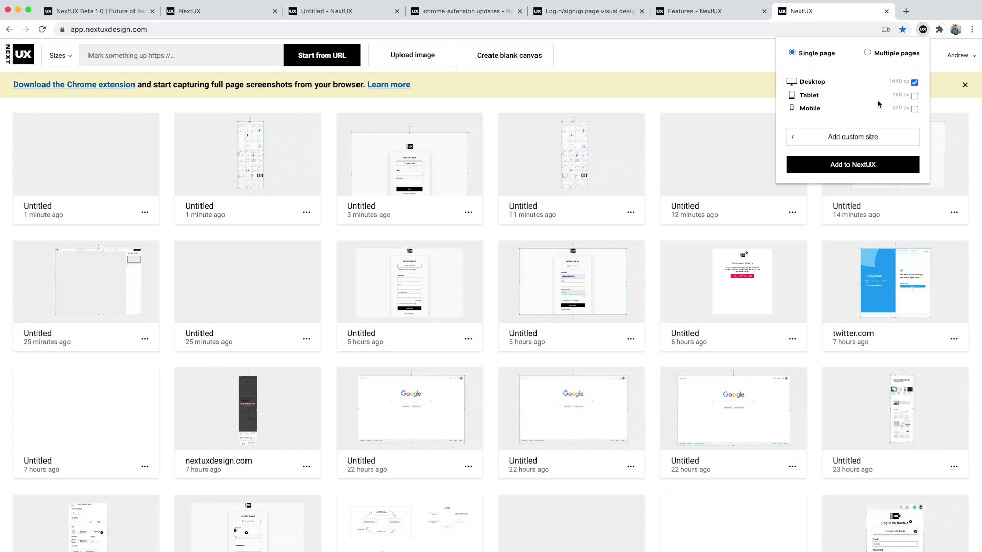
left_click(865, 165)
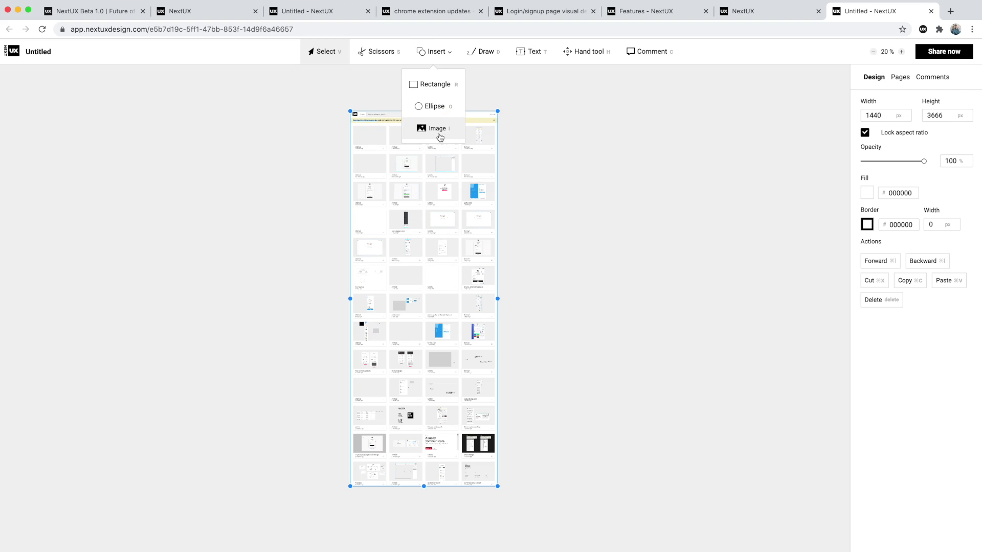
left_click(747, 9)
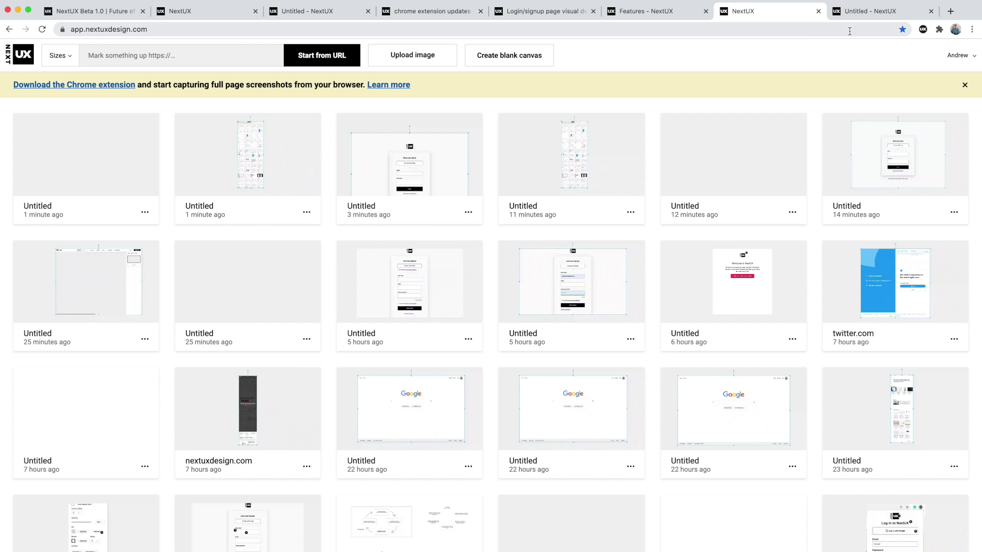
Switch the extension to Multiple pages, create a blank canvas and capture its editor page.
left_click(923, 29)
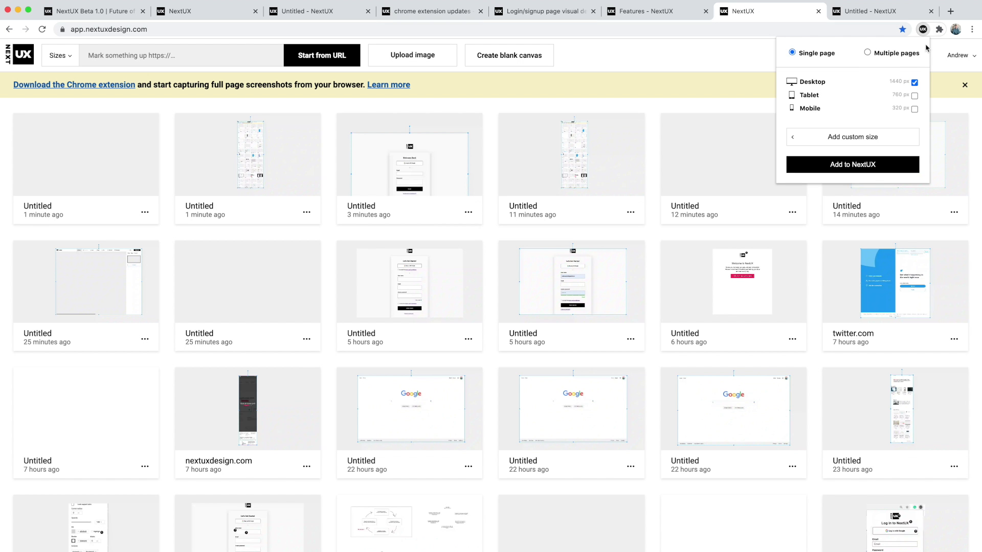
left_click(868, 53)
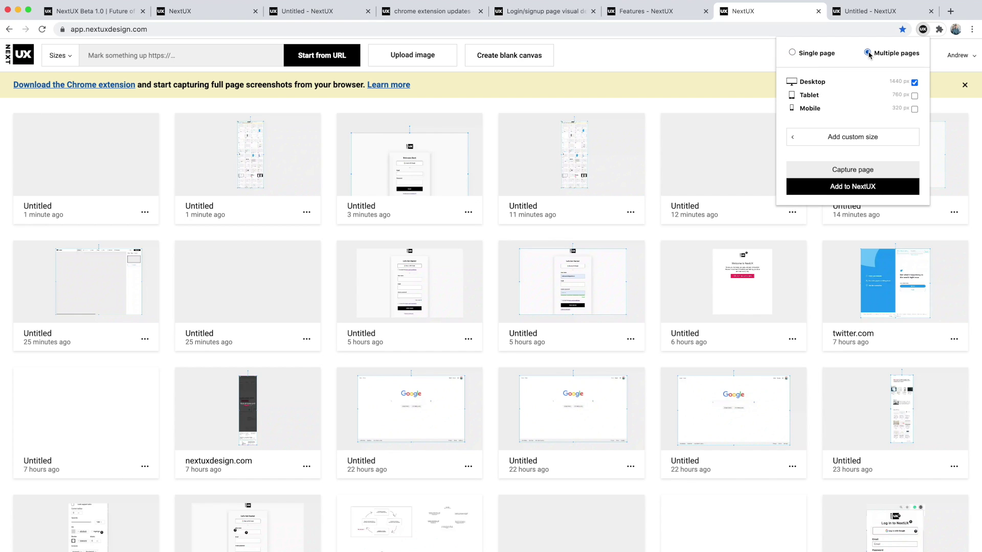
left_click(537, 55)
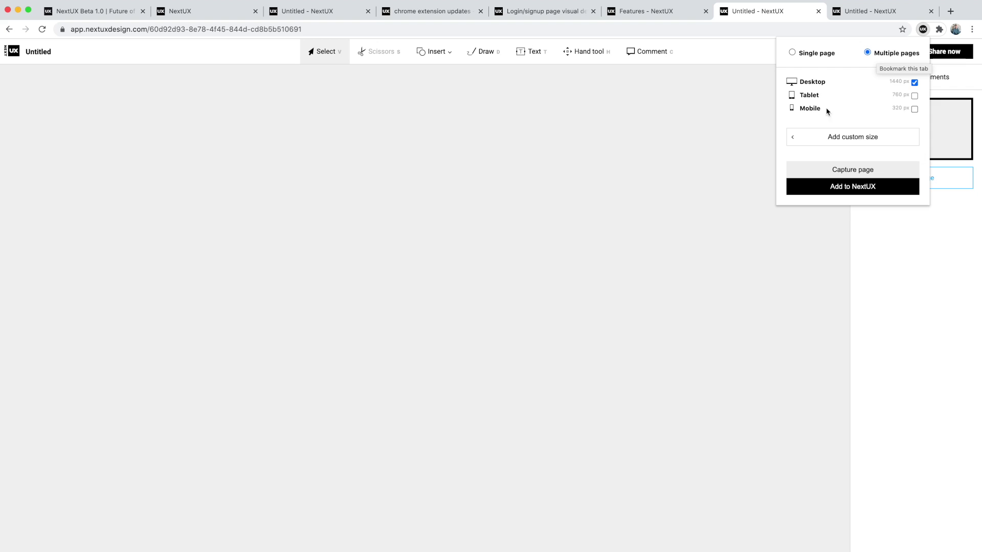
left_click(832, 177)
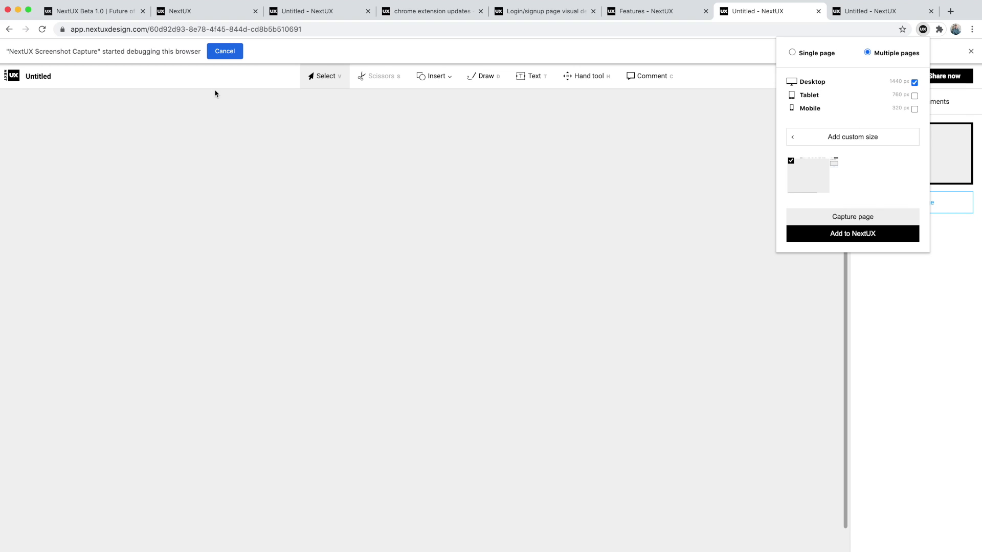
Capture the dashboard page too, add both captures to NextUX, and open the new canvas.
left_click(14, 77)
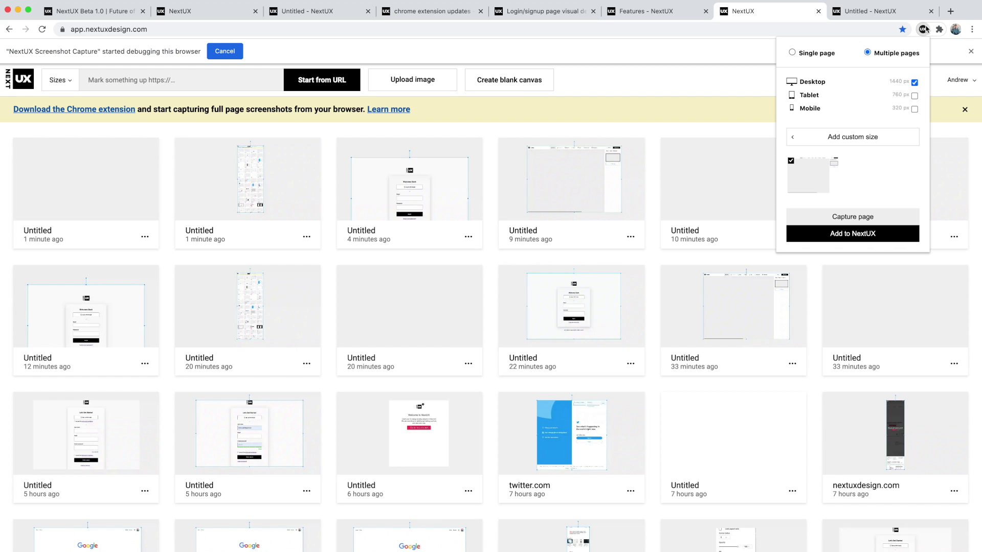
left_click(850, 216)
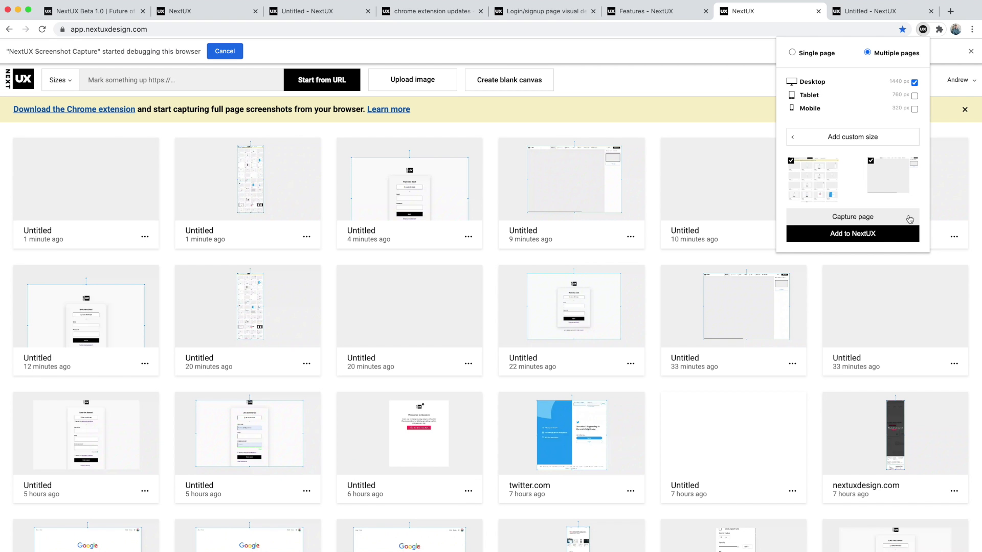
left_click(879, 234)
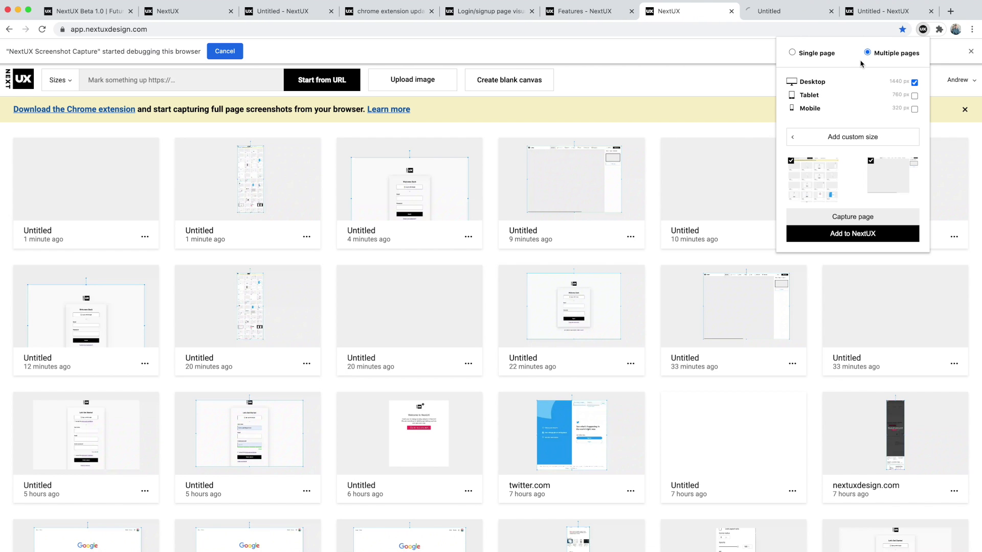
left_click(797, 16)
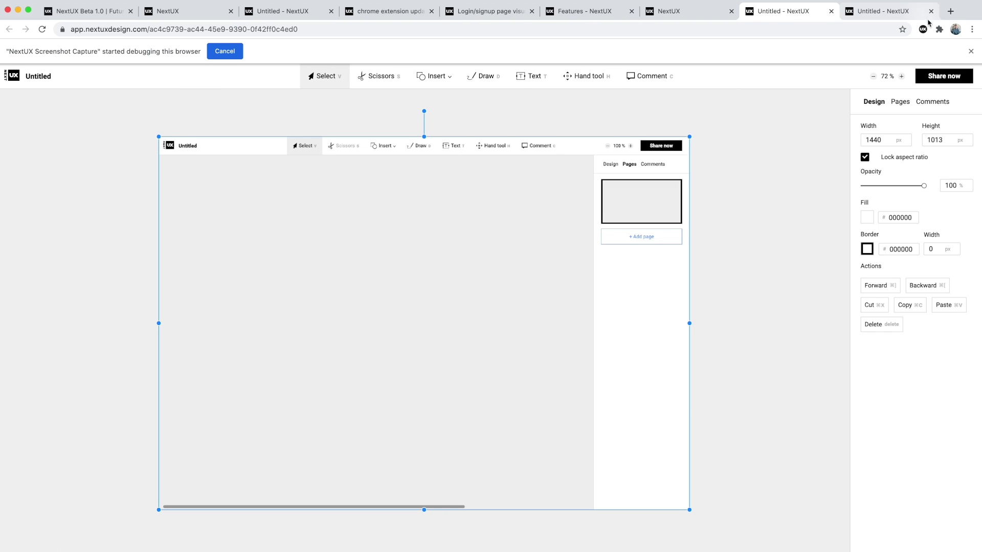
Dismiss the debugging notice and view page 2 holding the dashboard screenshot.
left_click(971, 51)
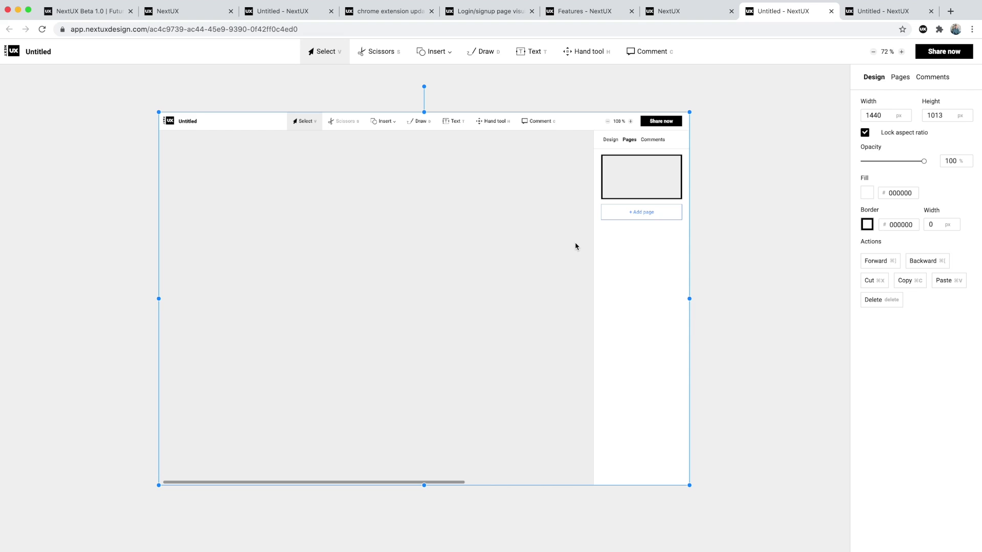
scroll(575, 243, "down", 2)
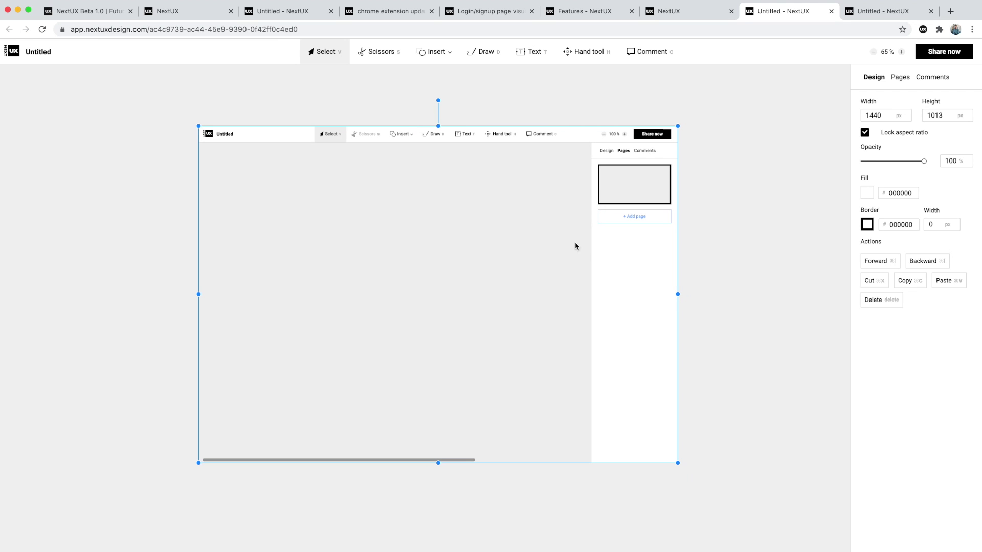
left_click(900, 77)
left_click(916, 183)
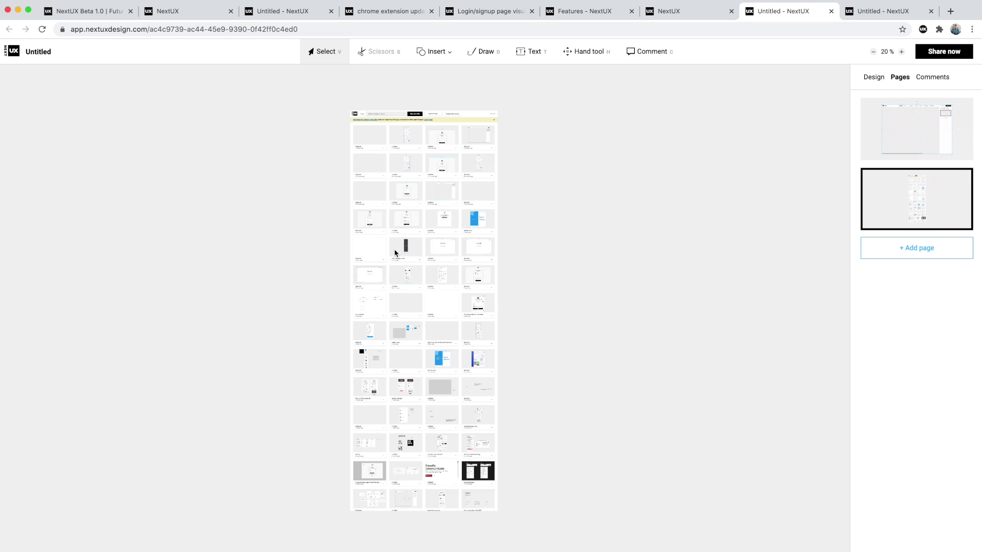
left_click(437, 174)
left_click(869, 131)
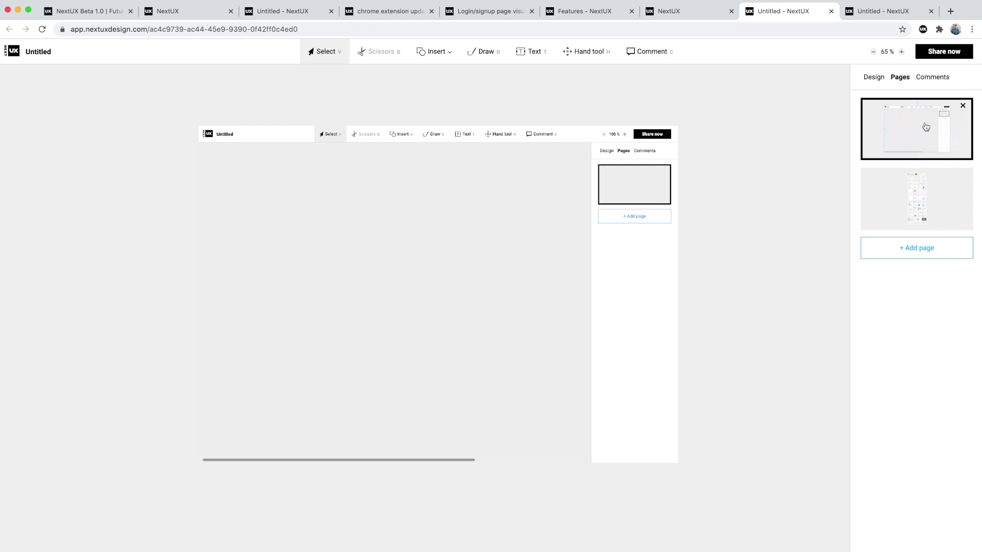
left_click(549, 226)
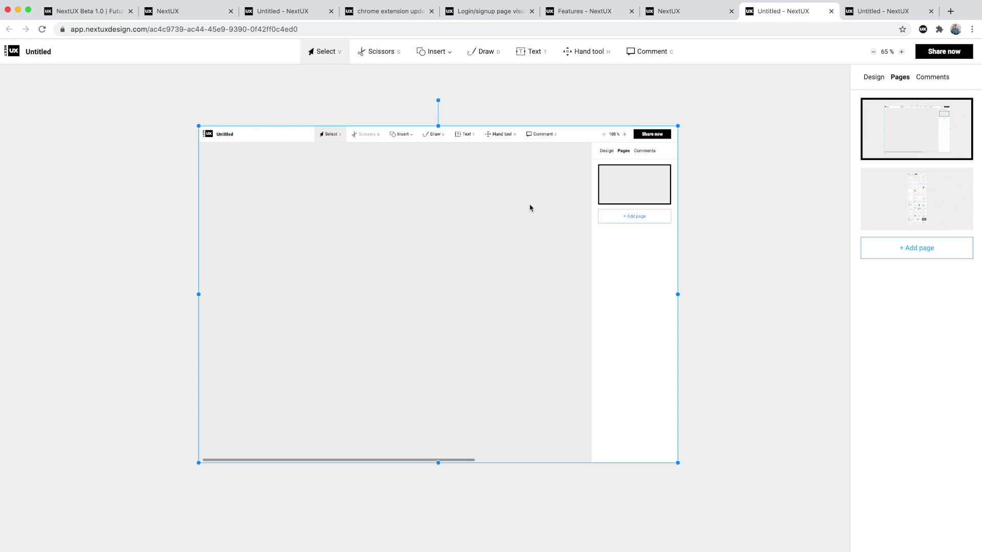
mouse_move(909, 195)
left_click(910, 195)
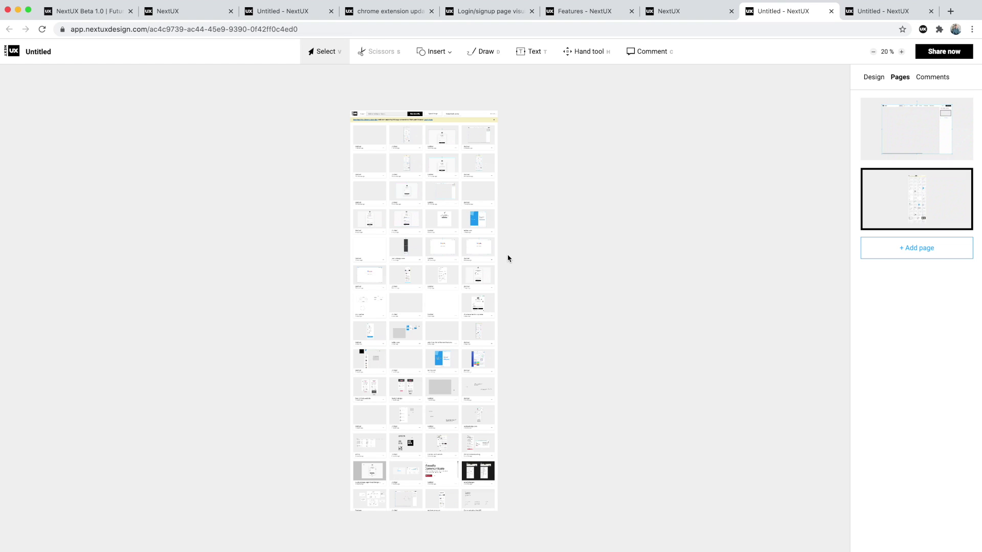
Paste the editor screenshot copy and place it right of the dashboard screenshot.
key("ctrl+v")
left_click_drag(447, 195, 603, 188)
scroll(545, 158, "up", 2)
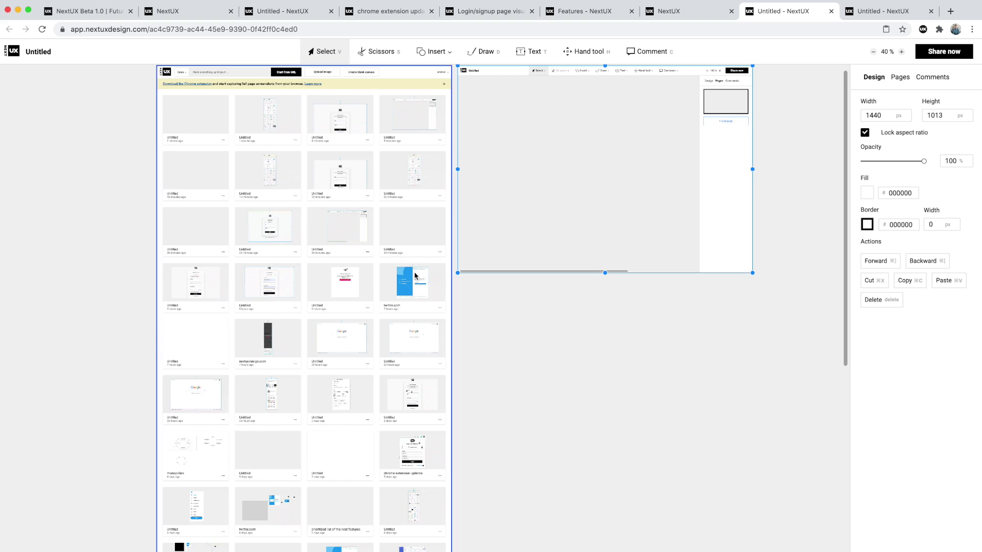
left_click(693, 92)
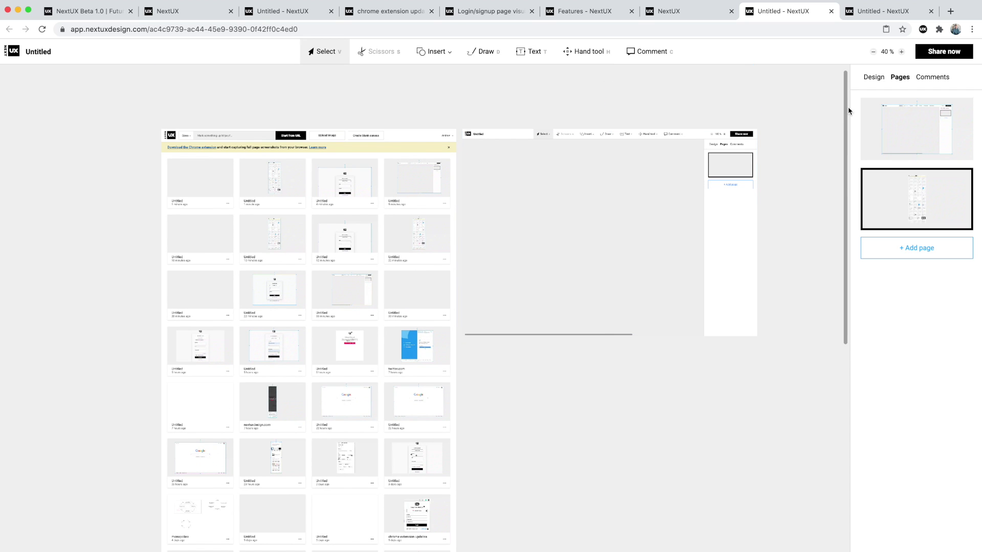
Set the canvas background to grey 888888 and briefly check the Share options.
left_click(874, 76)
left_click(867, 108)
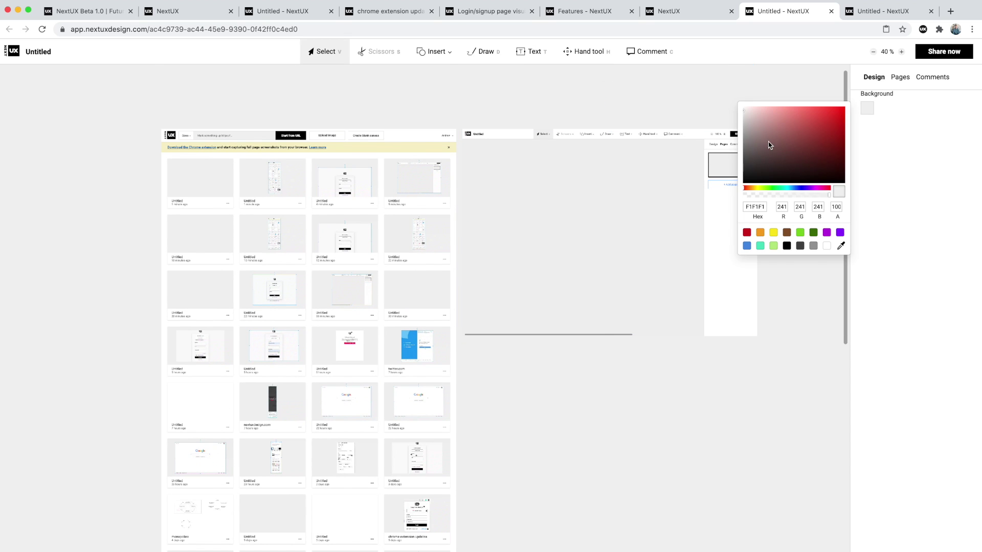
left_click_drag(768, 147, 686, 145)
left_click(606, 173)
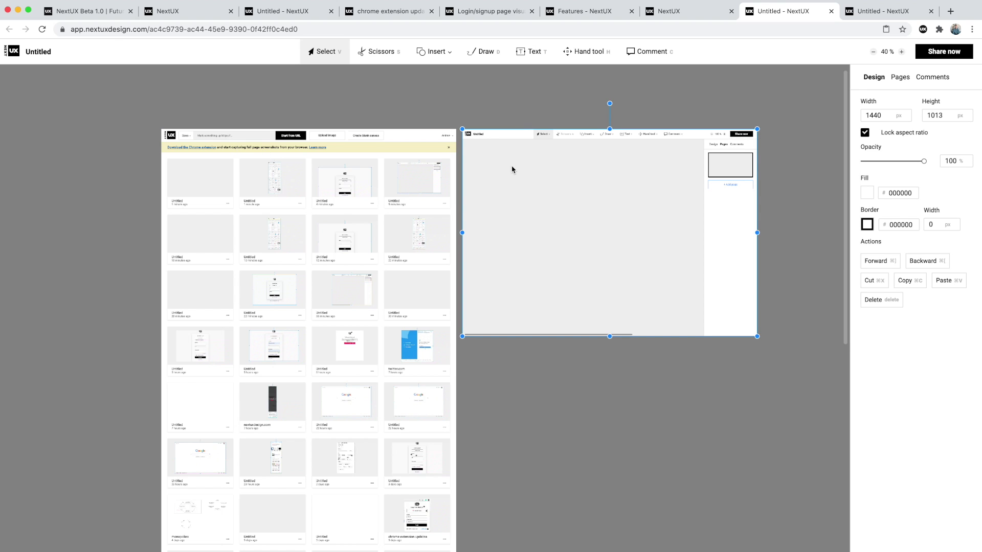
left_click(952, 57)
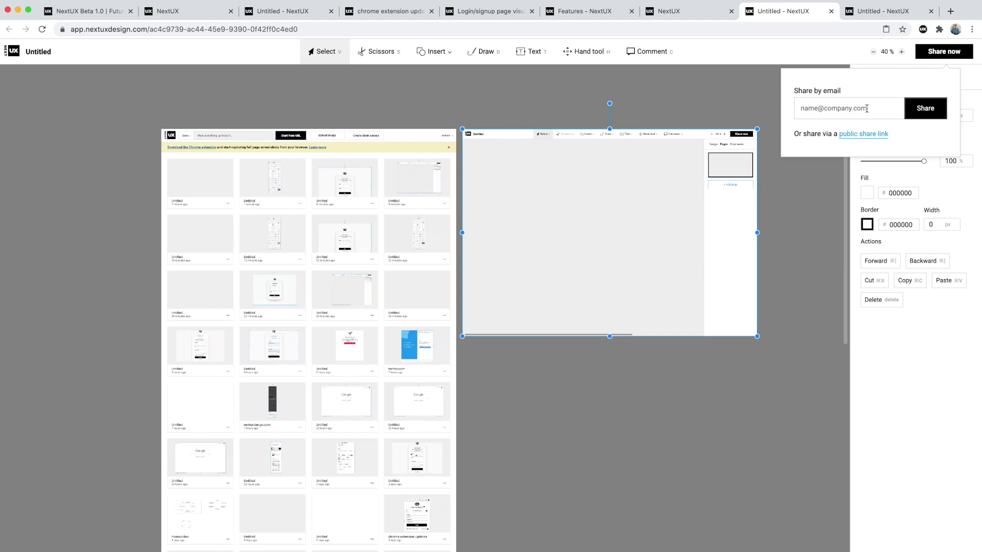
left_click(953, 53)
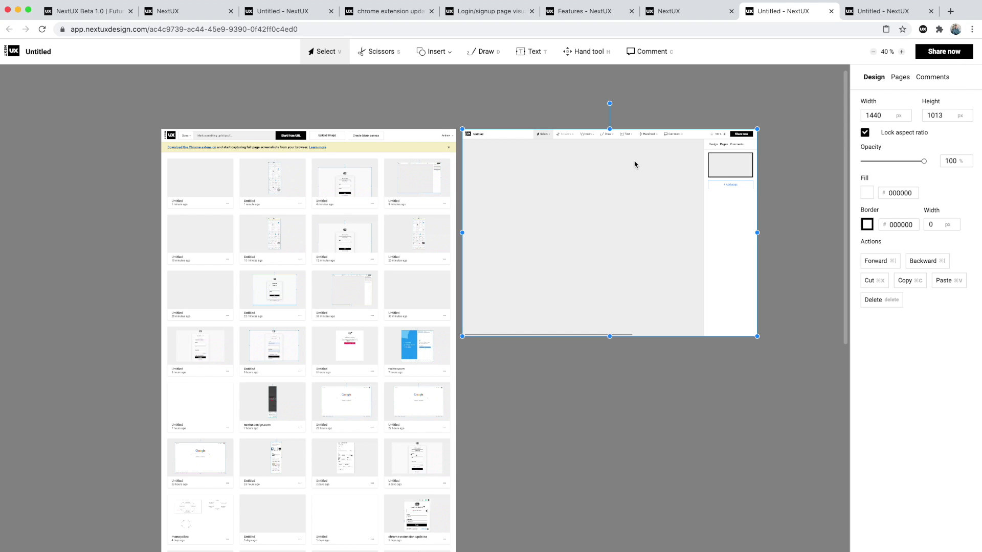